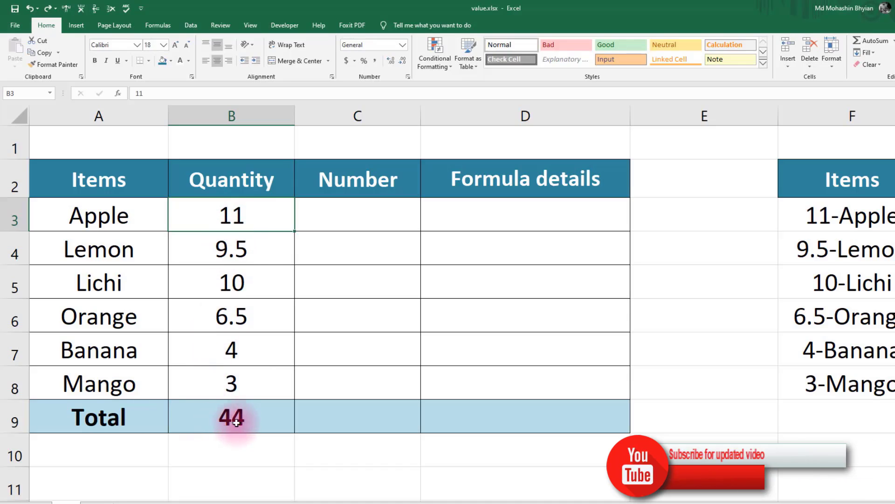
# - Store the Apple and Lichi quantities as text by prefixing the 11 in B3 and the 10 in B5 with an apostrophe
pyautogui.doubleClick(218, 216)
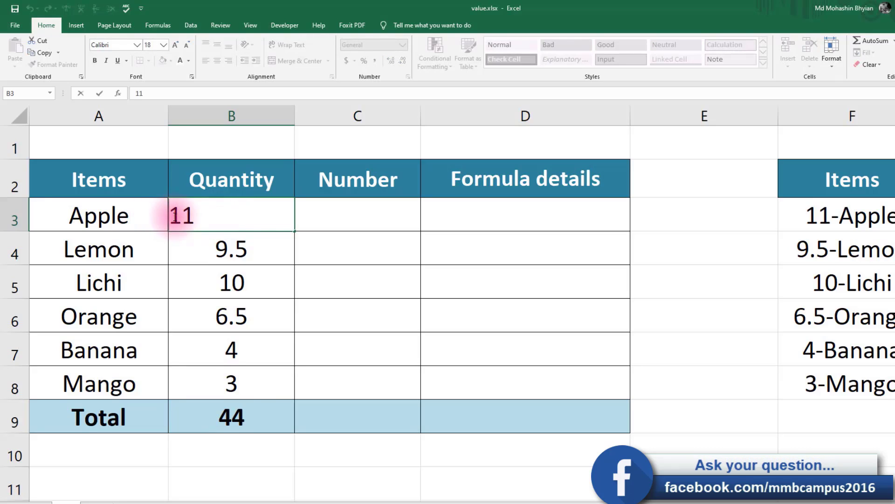
pyautogui.write("'")
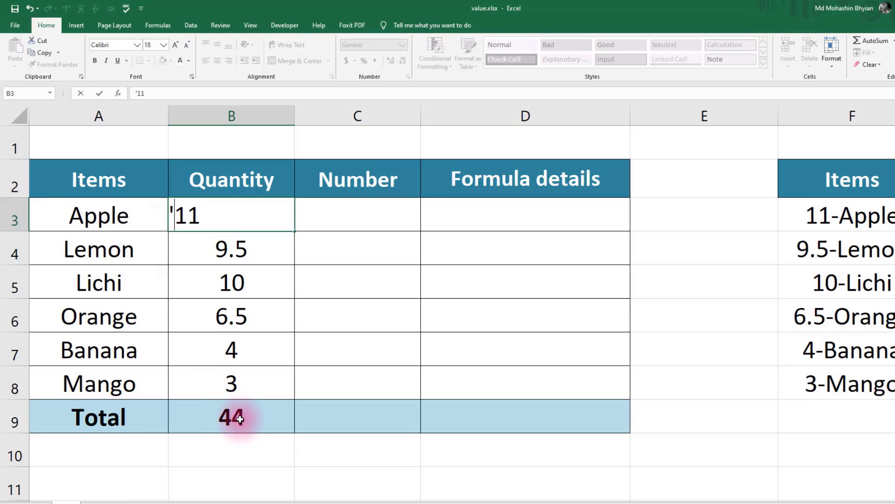
pyautogui.press('Return')
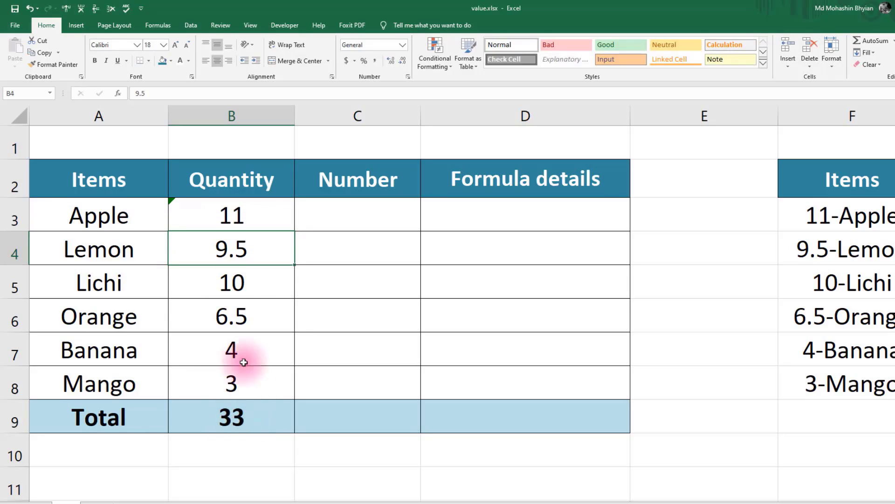
pyautogui.click(216, 286)
pyautogui.doubleClick(182, 286)
pyautogui.click(169, 283)
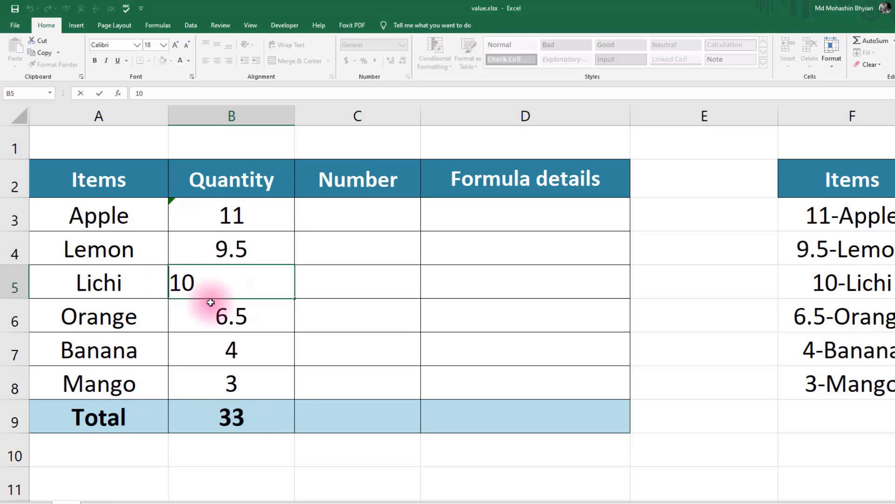
pyautogui.write("'")
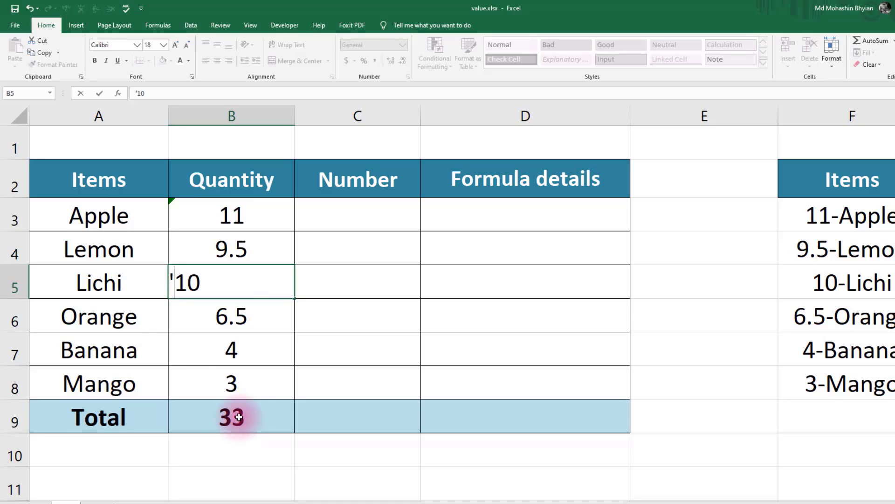
pyautogui.press('Return')
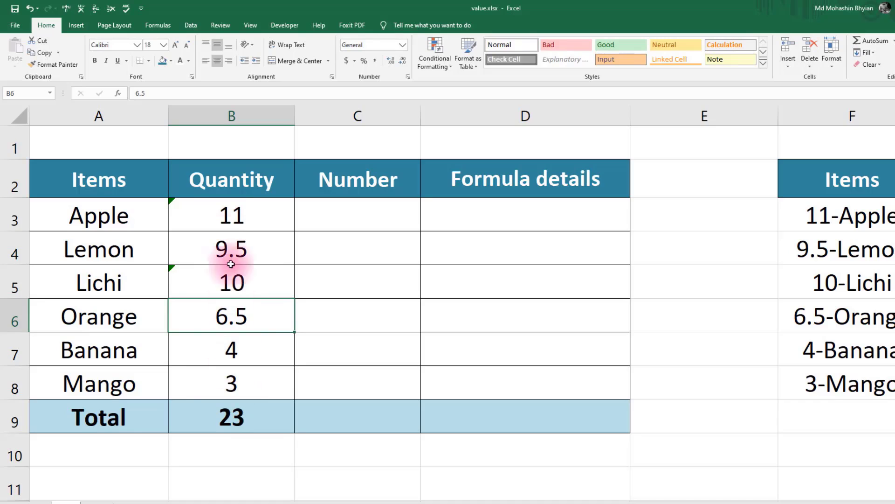
# - Try converting the text quantities in B3:B8 with the Convert to Number error option, and undo the conversion
pyautogui.moveTo(230, 228); pyautogui.dragTo(231, 375)
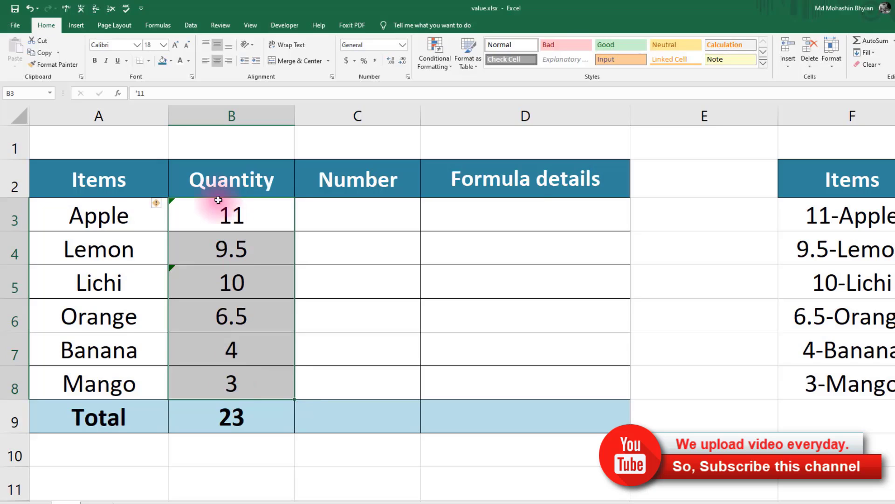
pyautogui.click(162, 205)
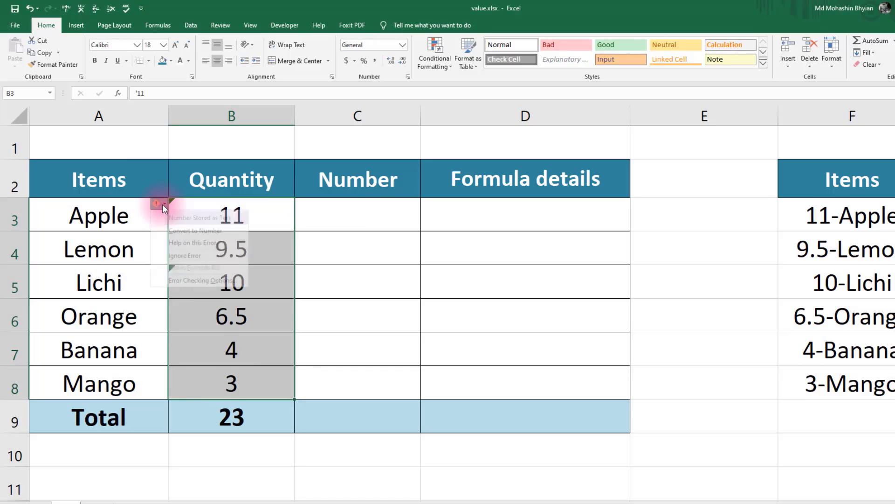
pyautogui.click(195, 231)
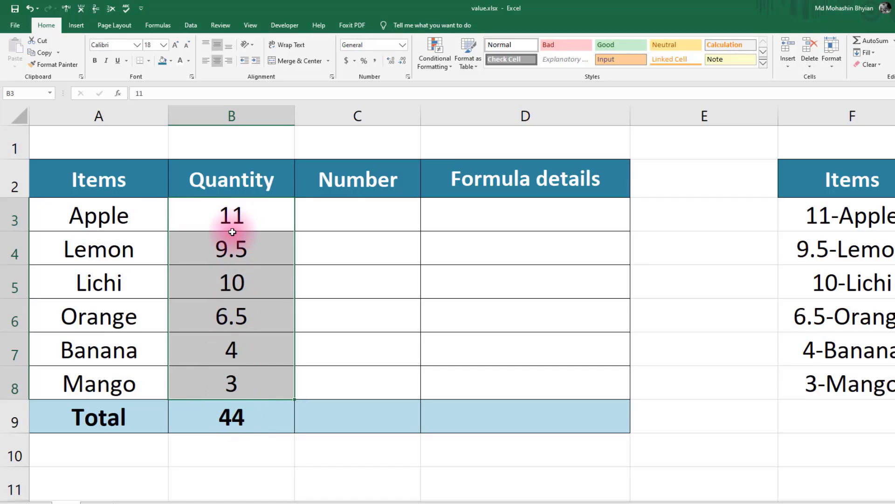
pyautogui.hotkey('ctrl', 'z')
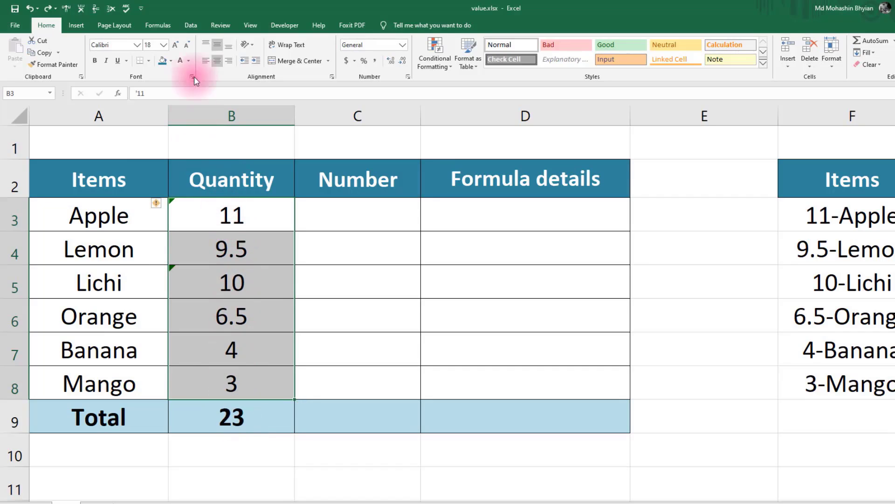
# - Try converting the quantities in B3:B8 to numbers with Text to Columns using the Delimited type, and undo the conversion
pyautogui.click(191, 26)
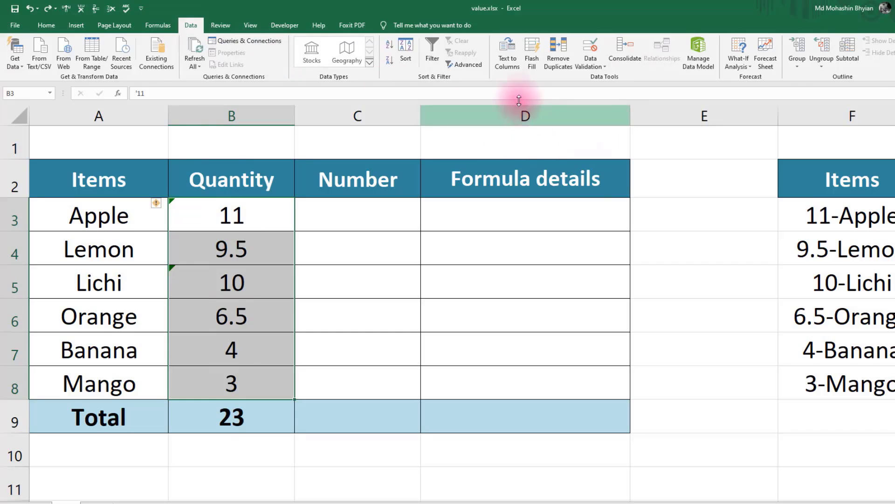
pyautogui.click(507, 62)
pyautogui.click(516, 385)
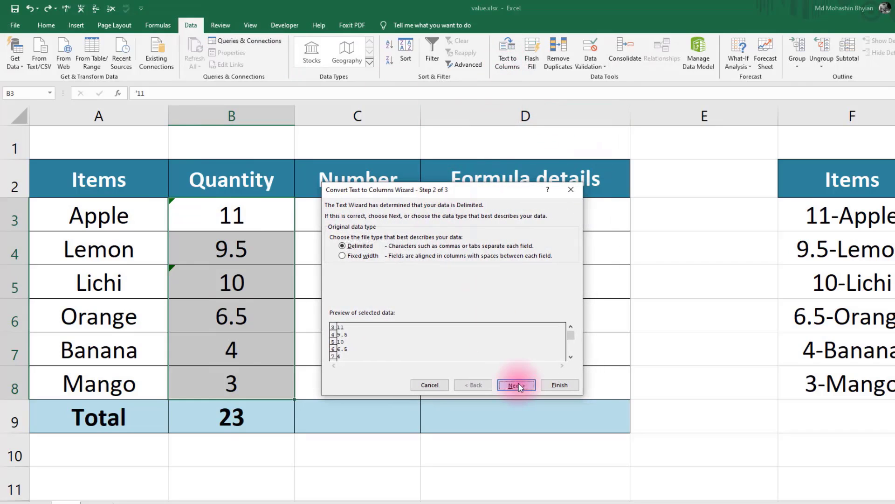
pyautogui.click(517, 386)
pyautogui.click(558, 384)
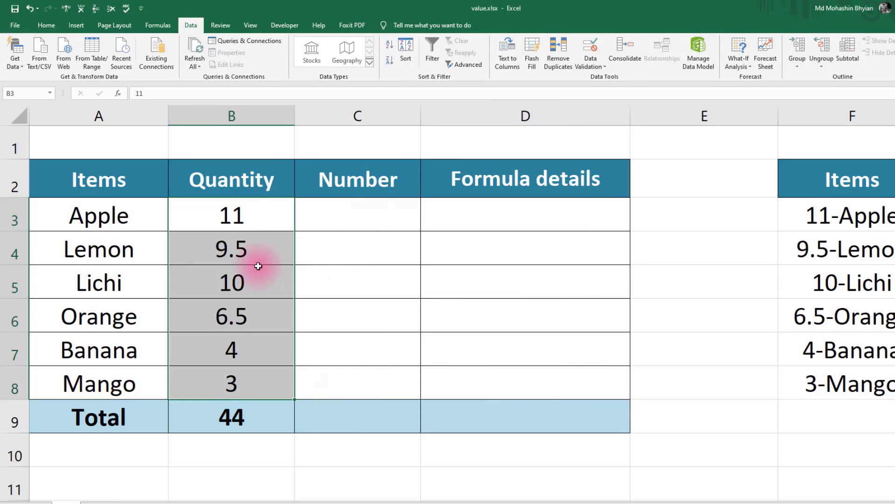
pyautogui.hotkey('ctrl', 'z')
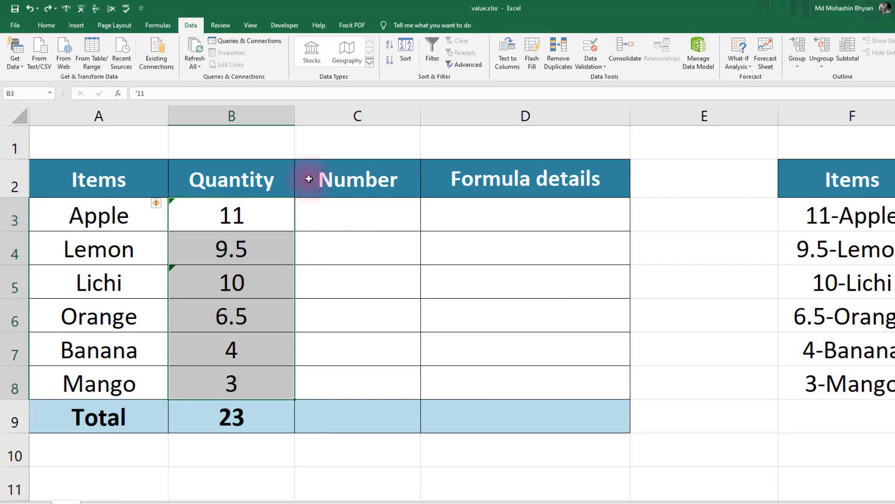
# - Paste the combined quantity-item texts from column F into A3:A8 as values, and clear the quantities in B3:B8
pyautogui.click(46, 25)
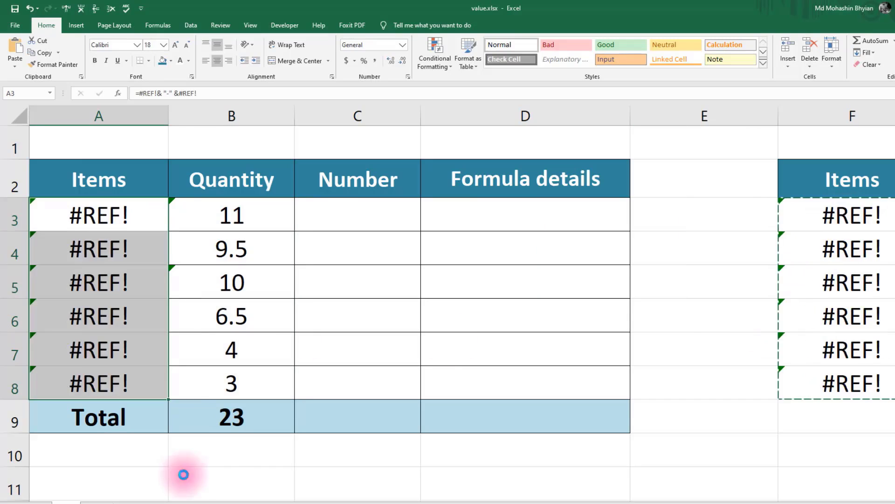
pyautogui.hotkey('ctrl', 'v')
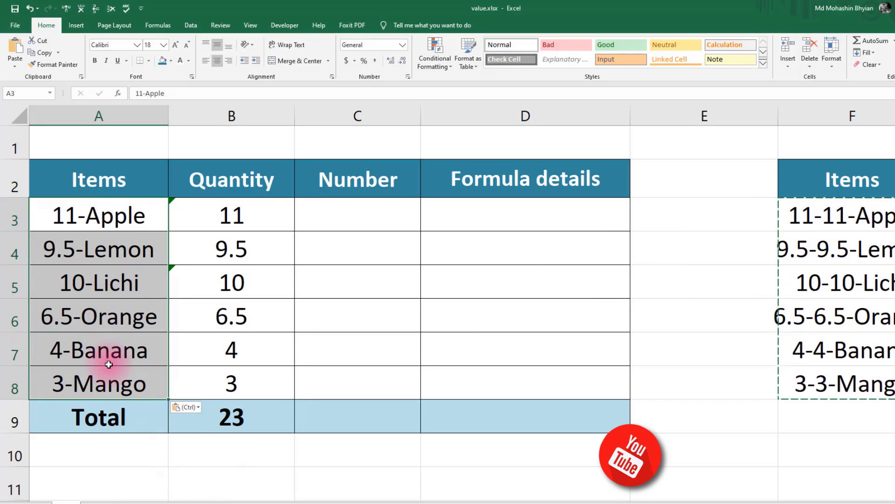
pyautogui.moveTo(219, 214); pyautogui.dragTo(236, 384)
pyautogui.press('Delete')
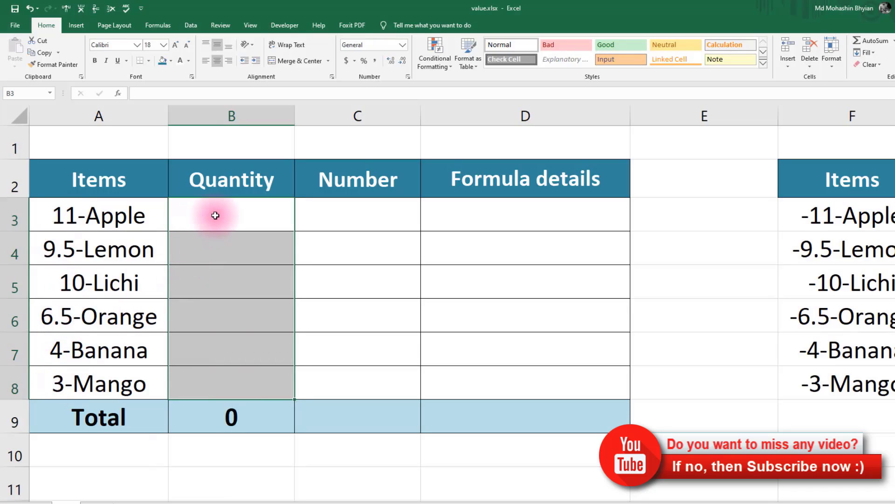
# - Extract the number before the hyphen in B3 with the formula =LEFT(A3,FIND("-",A3)-1)
pyautogui.click(215, 216)
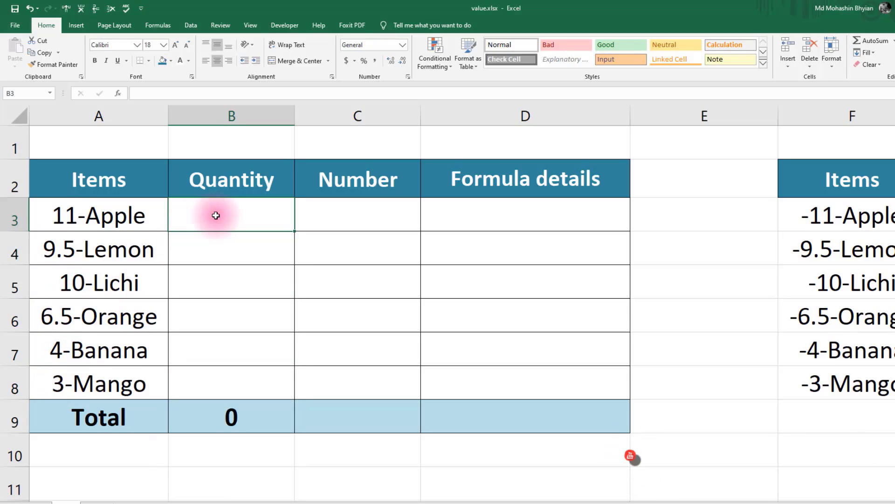
pyautogui.write('=f')
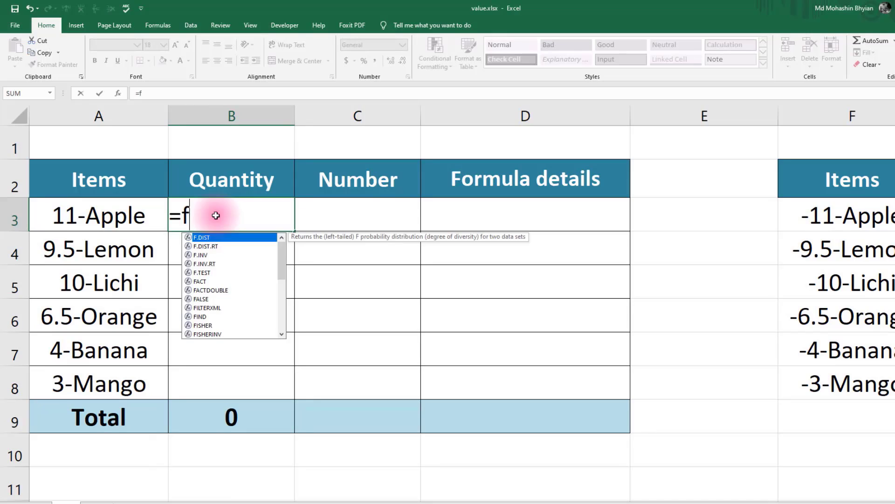
pyautogui.press('BackSpace')
pyautogui.write('left(')
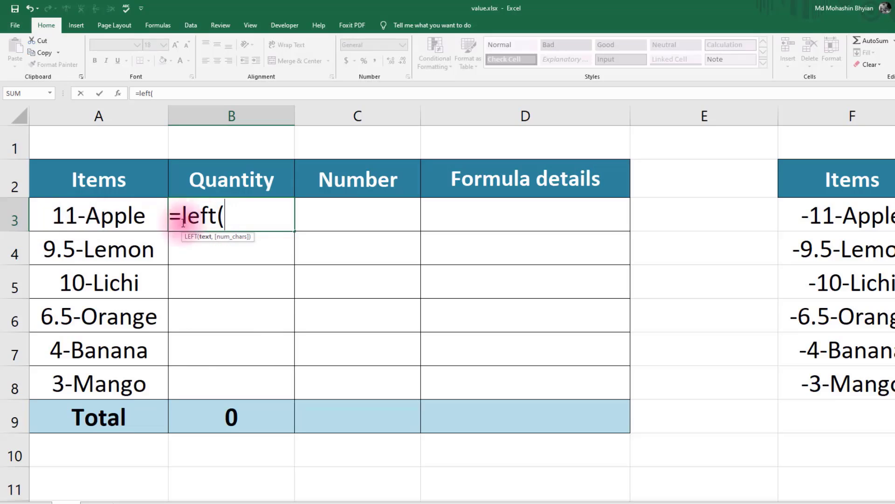
pyautogui.click(71, 216)
pyautogui.write(', ')
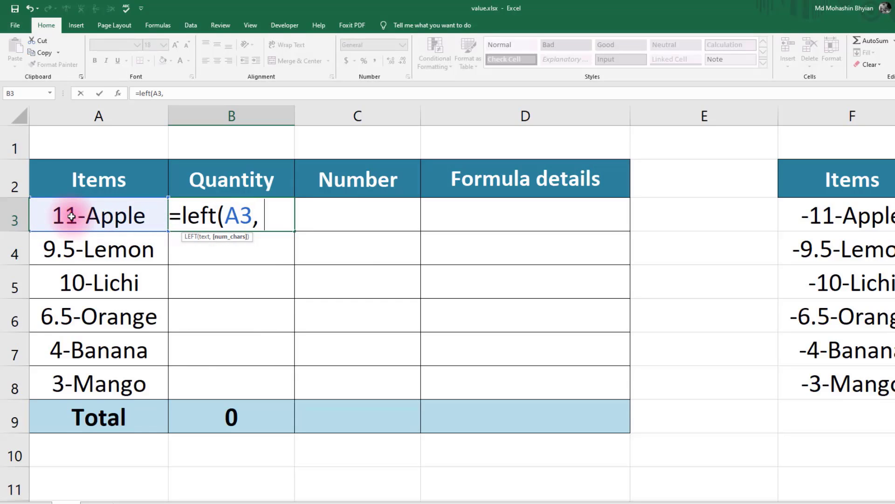
pyautogui.write('find(')
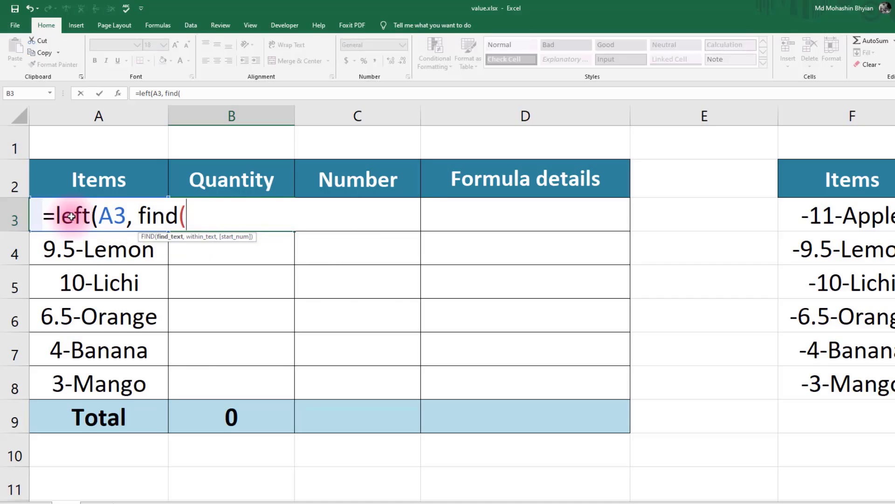
pyautogui.write('"-",')
pyautogui.click(86, 247)
pyautogui.press('Up')
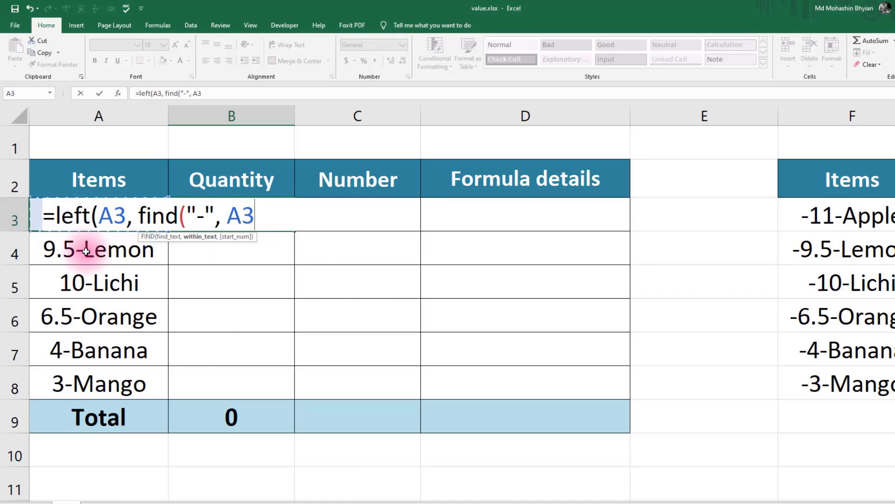
pyautogui.write(')--1')
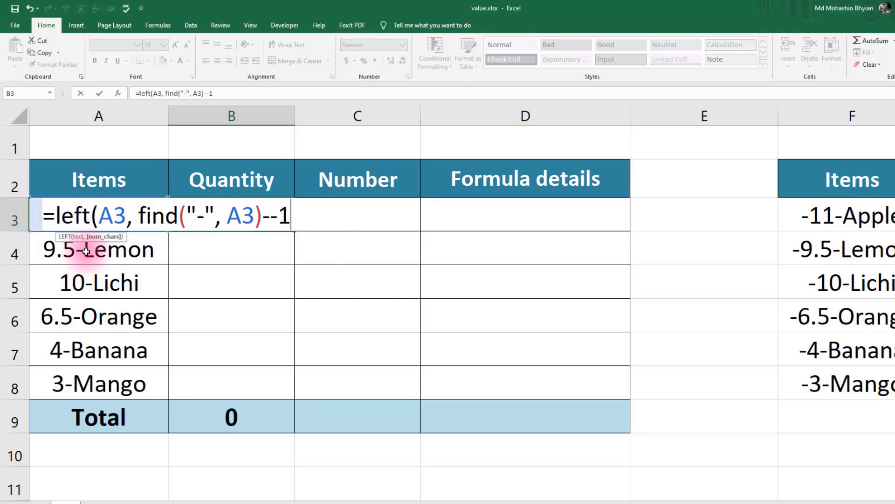
pyautogui.press('BackSpace')
pyautogui.press('BackSpace')
pyautogui.write('1))')
pyautogui.press('Return')
pyautogui.press('Return')
# - Fill the LEFT formula from B3 down to B8 and check the total formula in B9
pyautogui.click(229, 220)
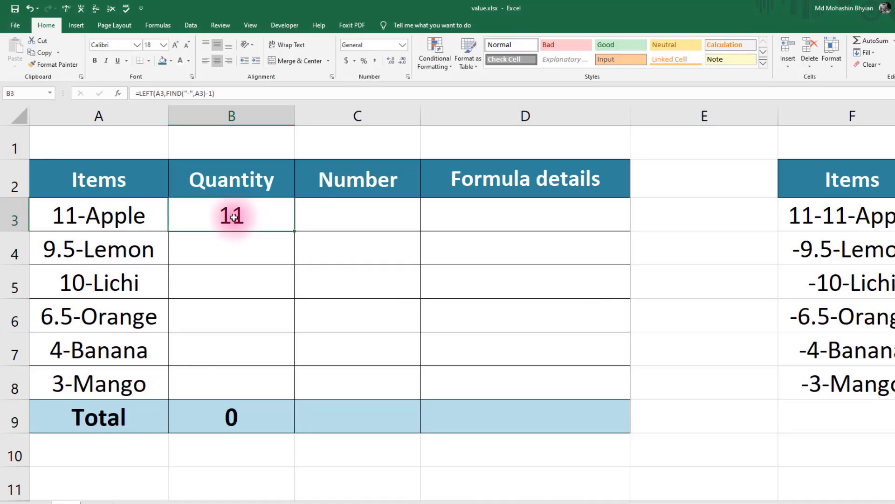
pyautogui.moveTo(296, 232); pyautogui.dragTo(295, 395)
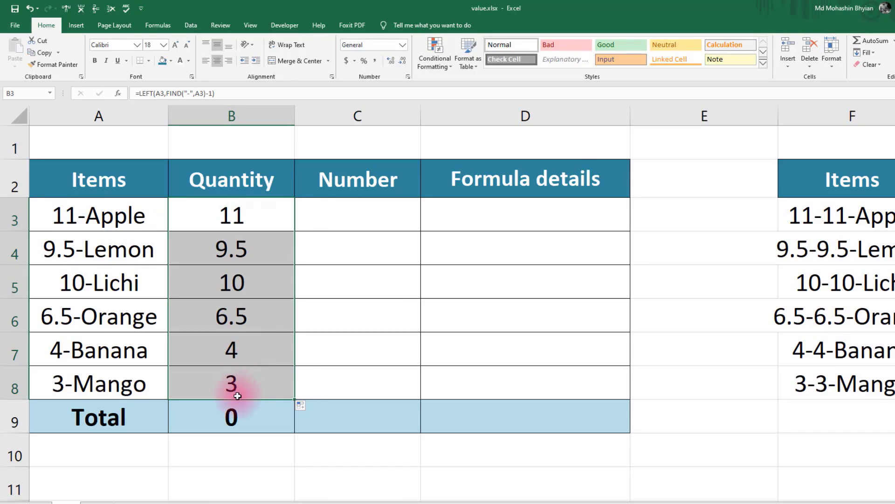
pyautogui.click(240, 414)
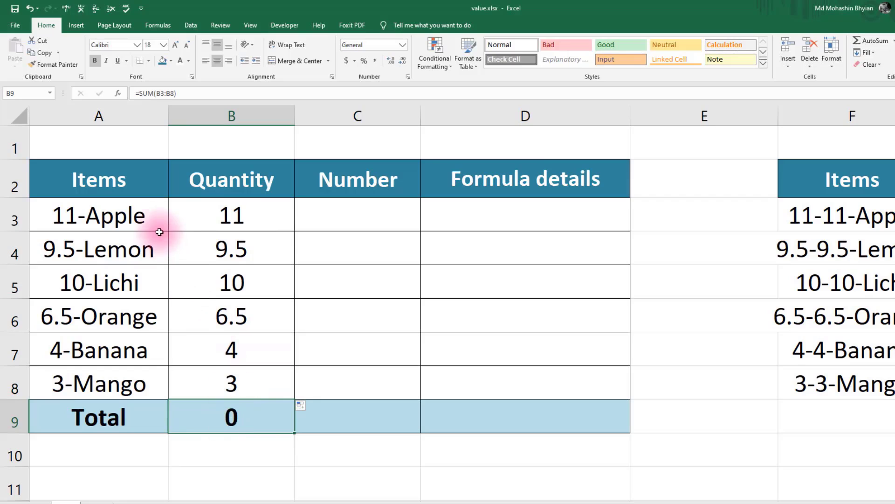
pyautogui.click(99, 213)
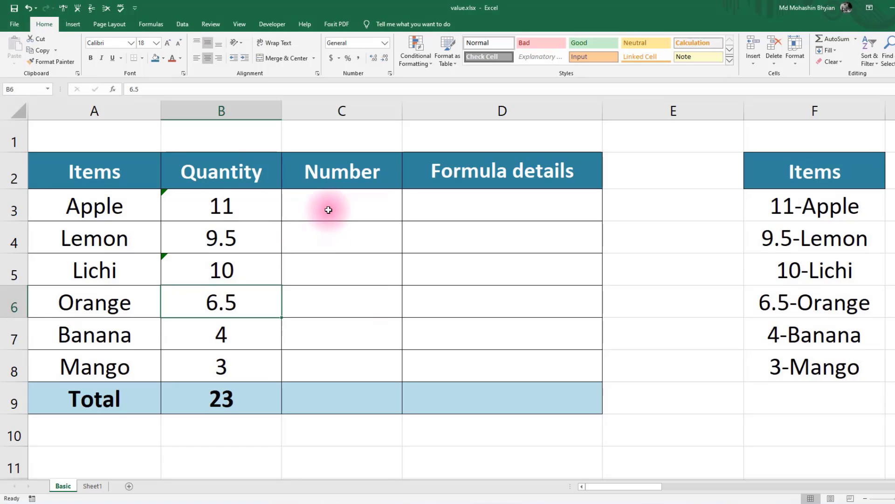
# - Enter the formula =VALUE(B3) in cell C3 to convert the Apple quantity to a number
pyautogui.click(329, 210)
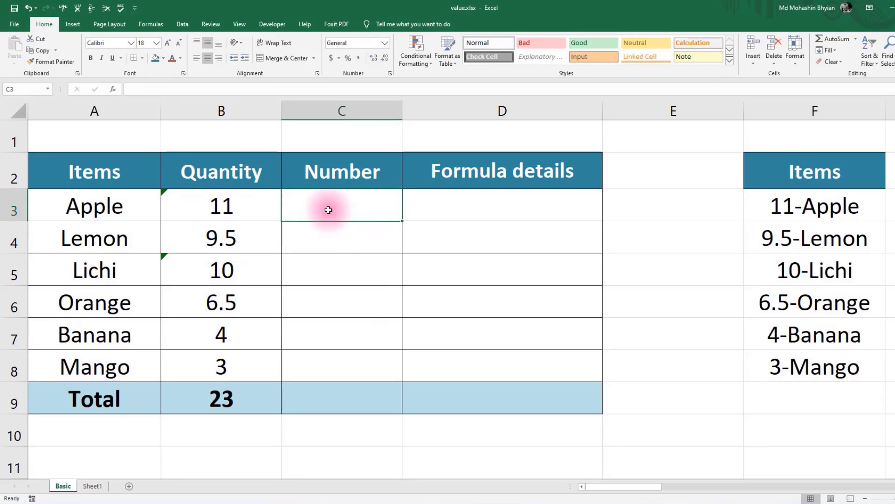
pyautogui.write('=va')
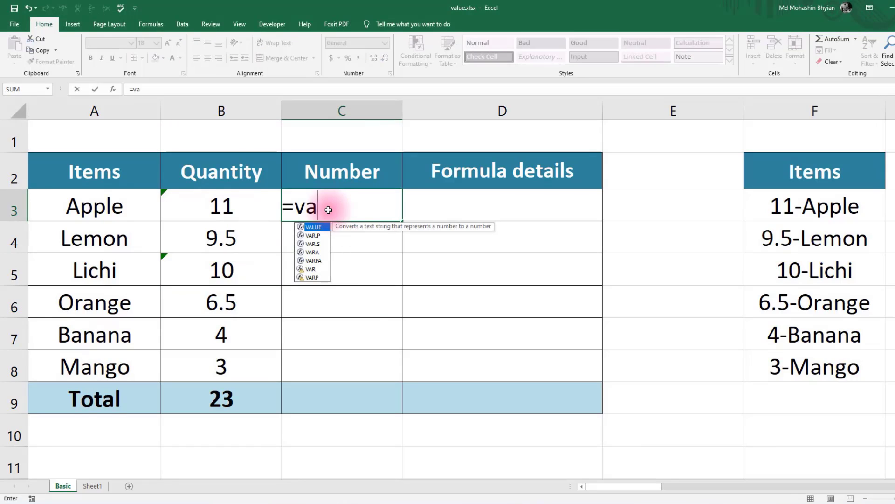
pyautogui.write('l')
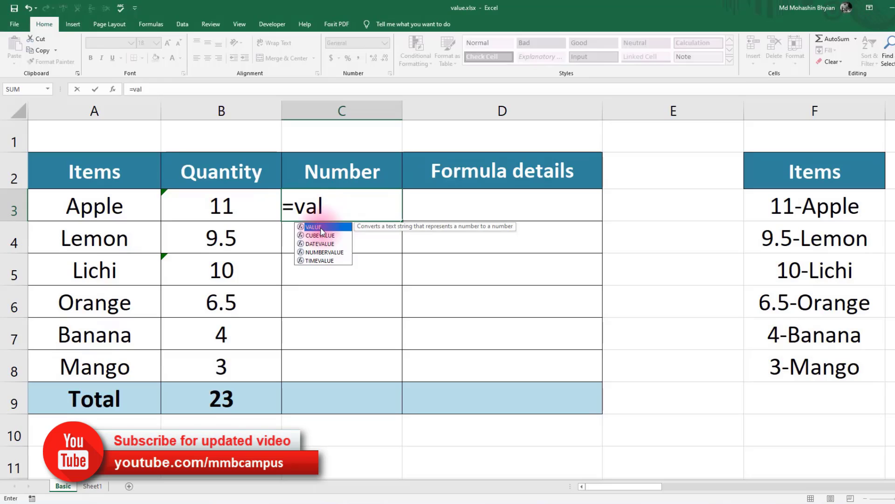
pyautogui.doubleClick(320, 227)
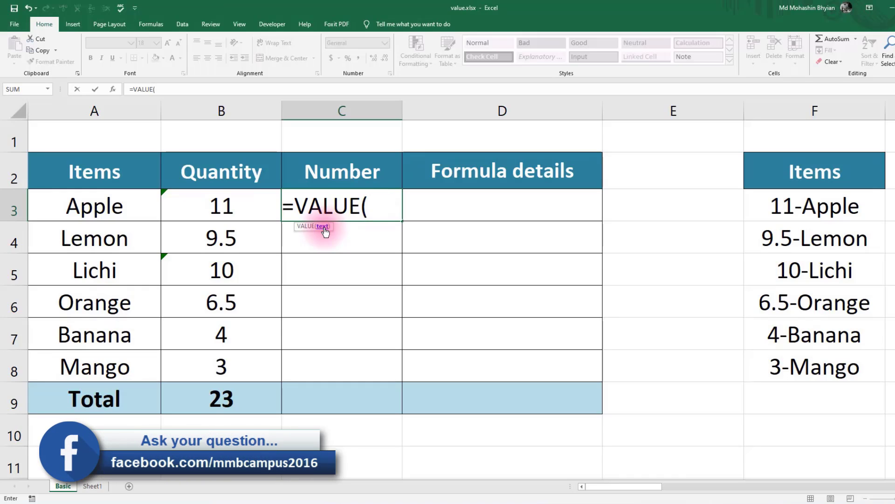
pyautogui.click(222, 209)
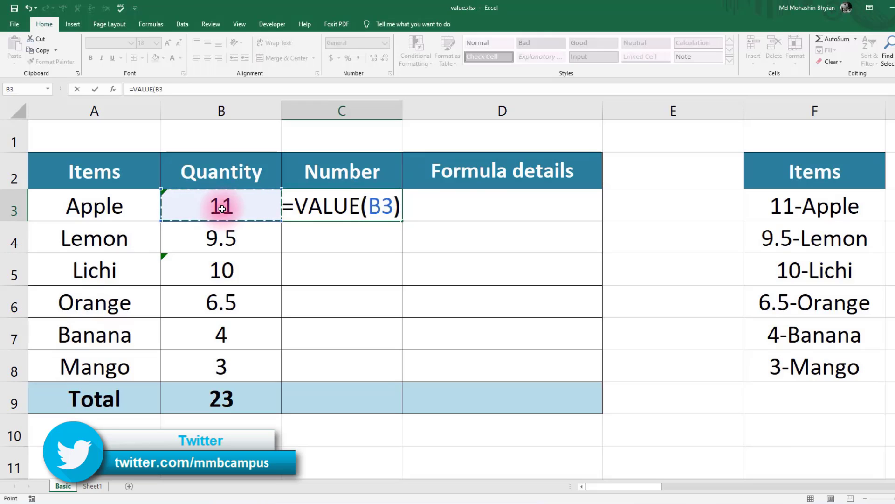
pyautogui.press('Return')
# - Fill the VALUE formula from C3 down to C8 for the remaining items
pyautogui.click(373, 206)
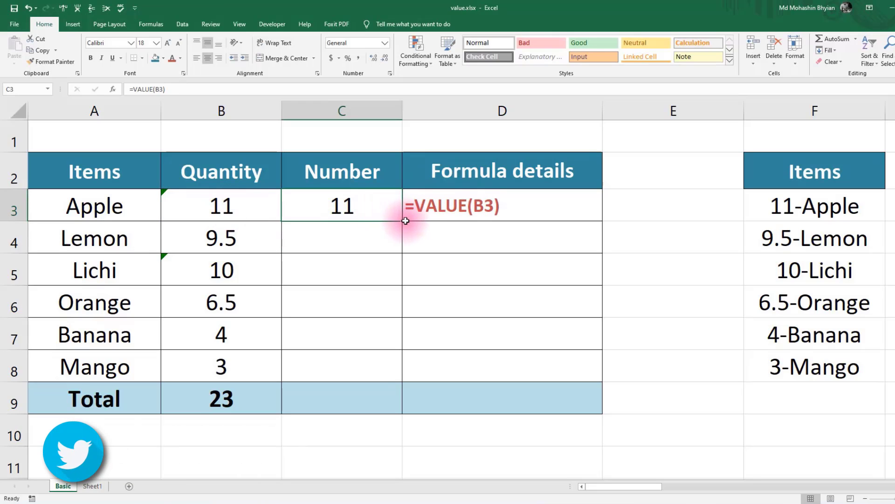
pyautogui.moveTo(406, 220); pyautogui.dragTo(412, 376)
pyautogui.click(333, 401)
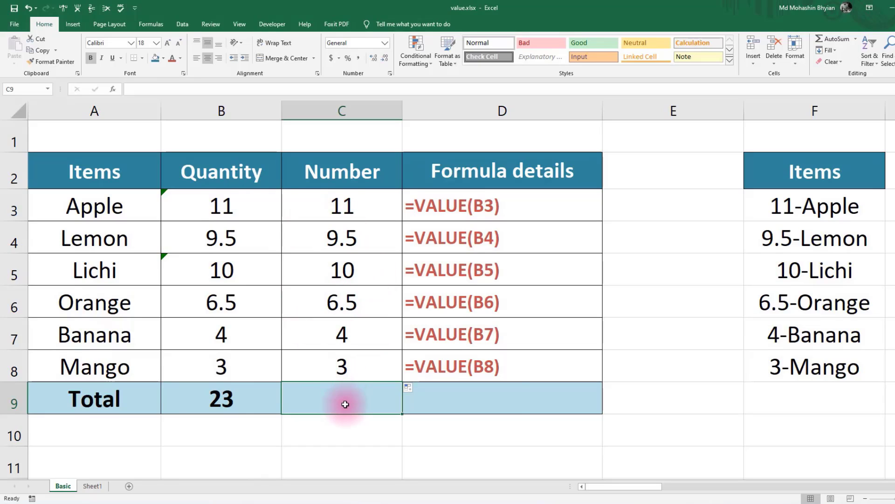
# - Total the converted numbers in C9 with =SUM(C3:C8), and turn the Mango quantity in B8 into text with a leading apostrophe ('3)
pyautogui.hotkey('alt', '=')
pyautogui.hotkey('ctrl', 'Return')
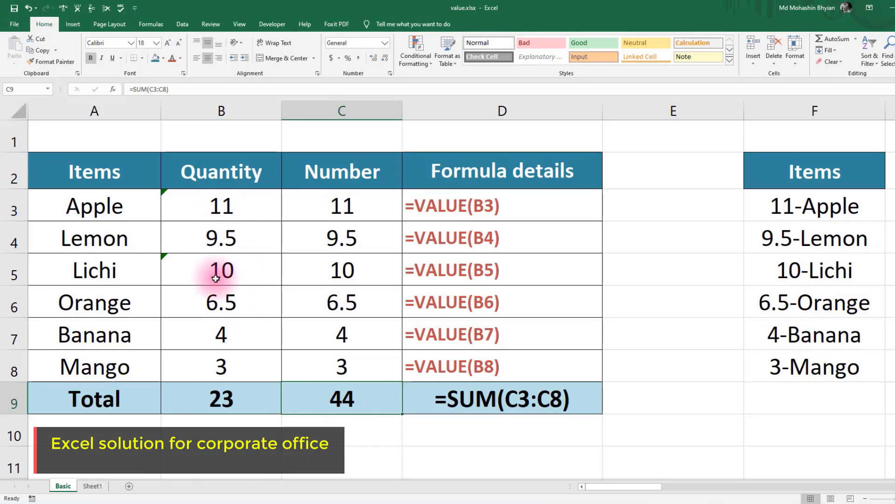
pyautogui.doubleClick(207, 369)
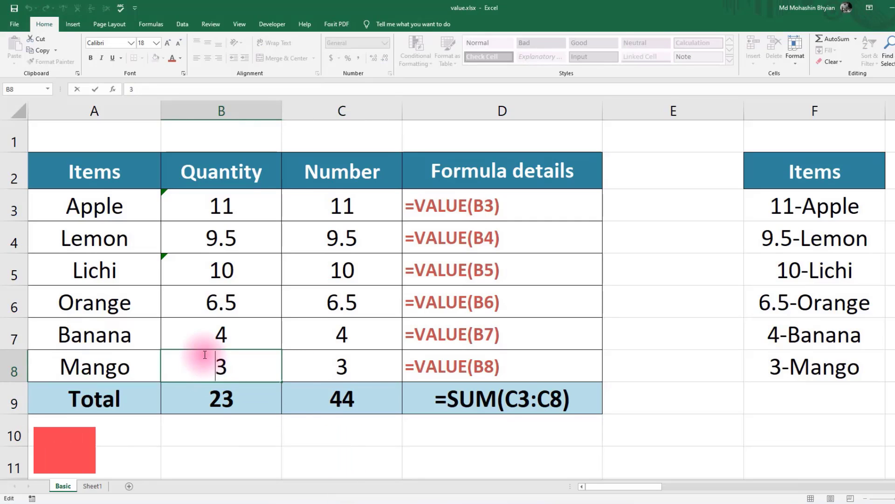
pyautogui.click(227, 409)
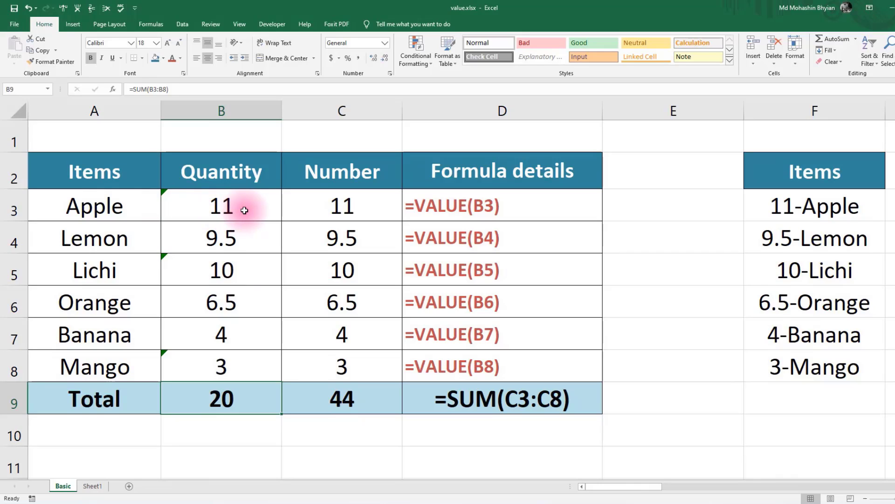
# - Copy the combined text 11-Apple from F3 and paste it into A3 as a value only
pyautogui.click(105, 208)
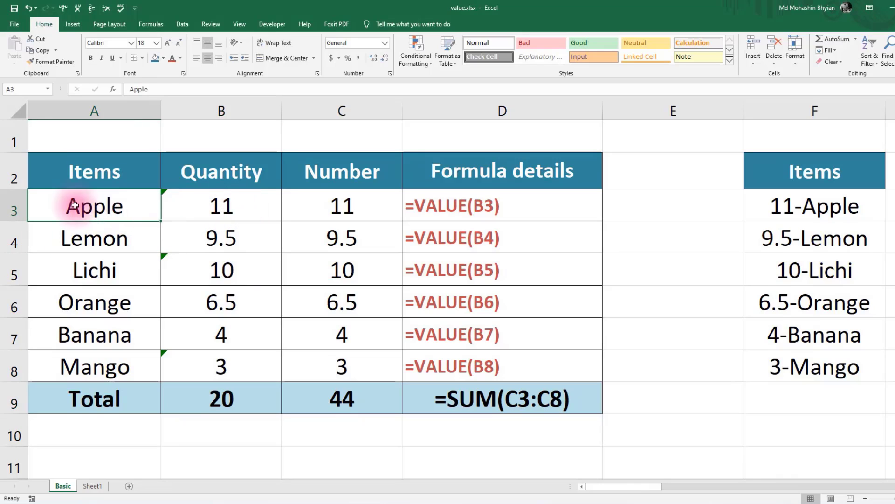
pyautogui.hotkey('ctrl', 'c')
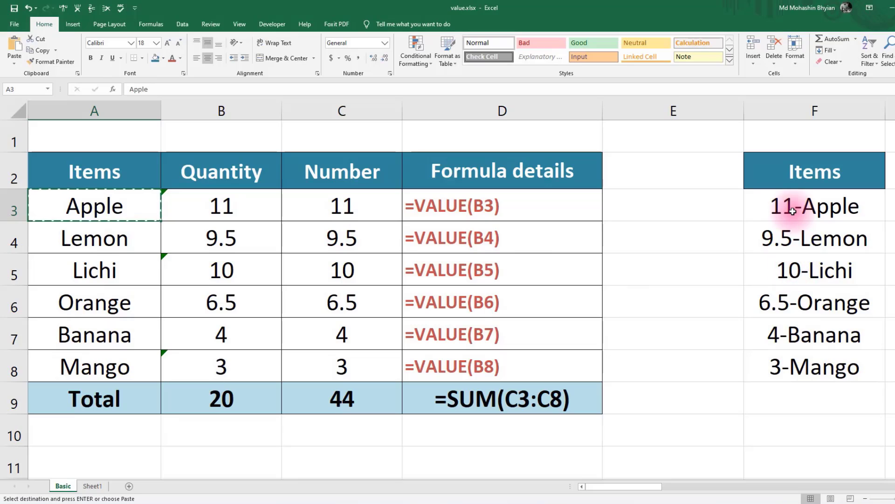
pyautogui.click(793, 211)
pyautogui.hotkey('ctrl', 'c')
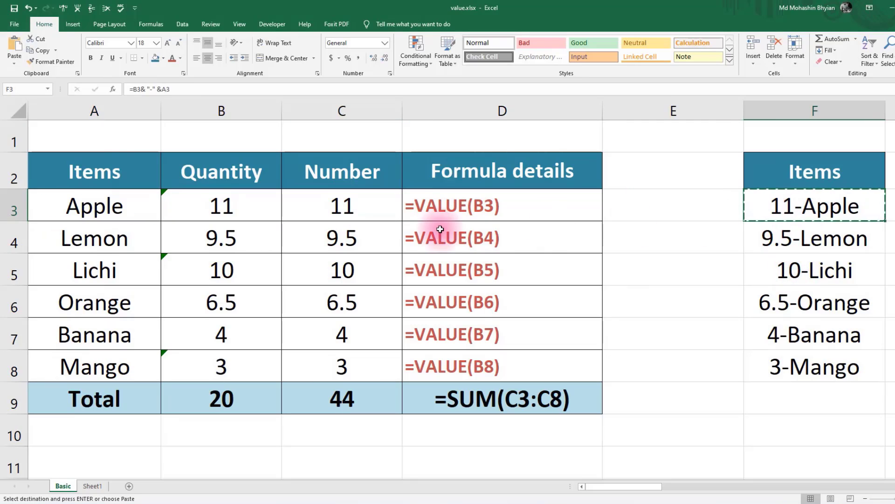
pyautogui.click(92, 218)
pyautogui.click(15, 63)
pyautogui.click(14, 123)
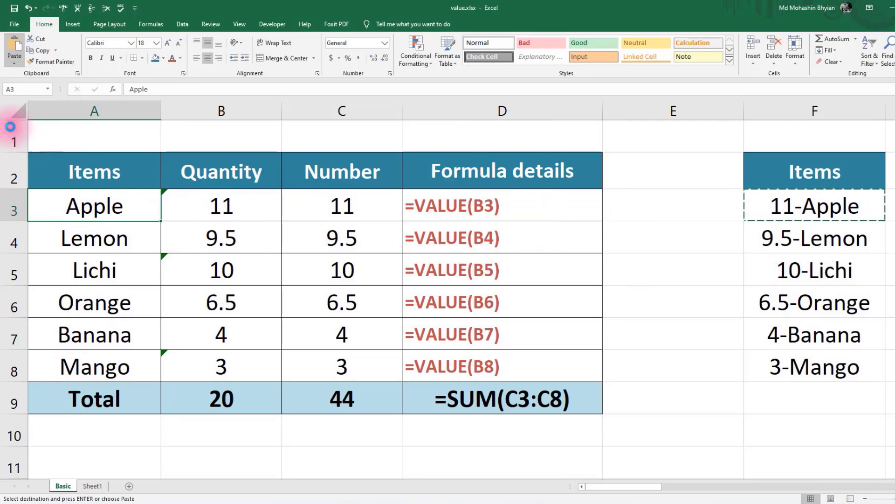
# - Replace the quantity in B3 with the formula =LEFT(A3, FIND("-", A3)-1) to extract the number before the hyphen
pyautogui.click(239, 208)
pyautogui.doubleClick(239, 208)
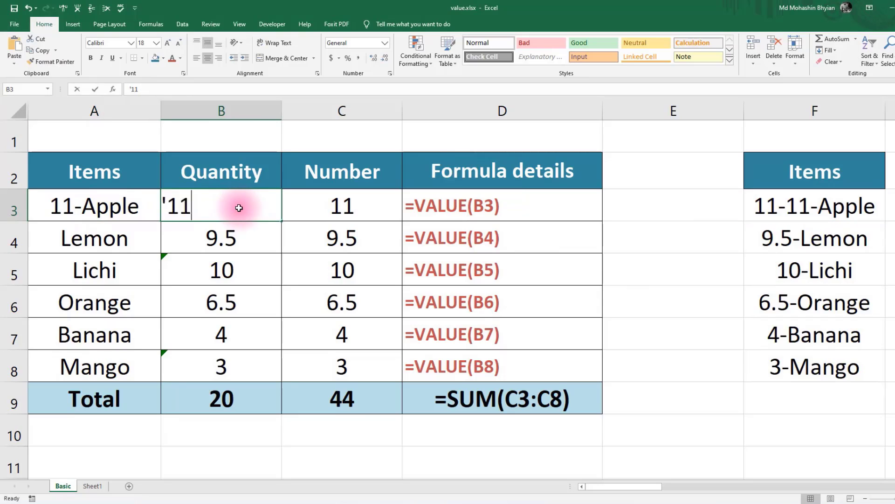
pyautogui.write('=left')
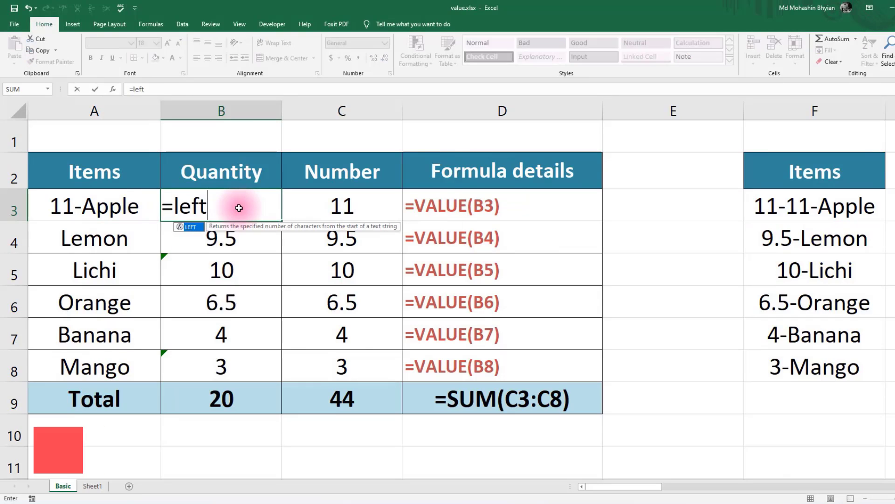
pyautogui.write('(a3,')
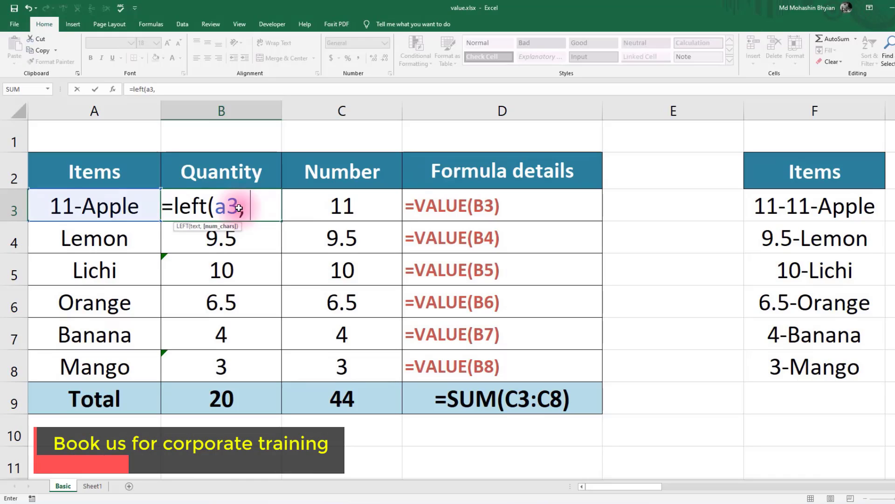
pyautogui.write(' find(')
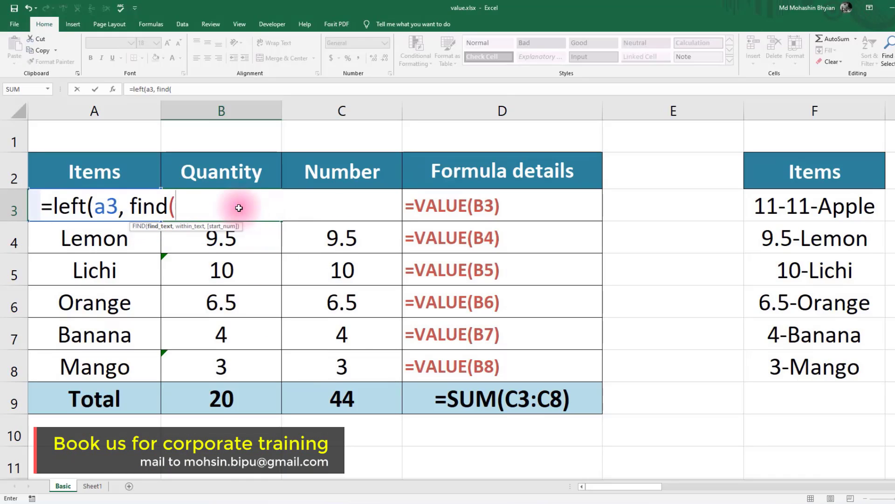
pyautogui.write('"-",')
pyautogui.click(77, 243)
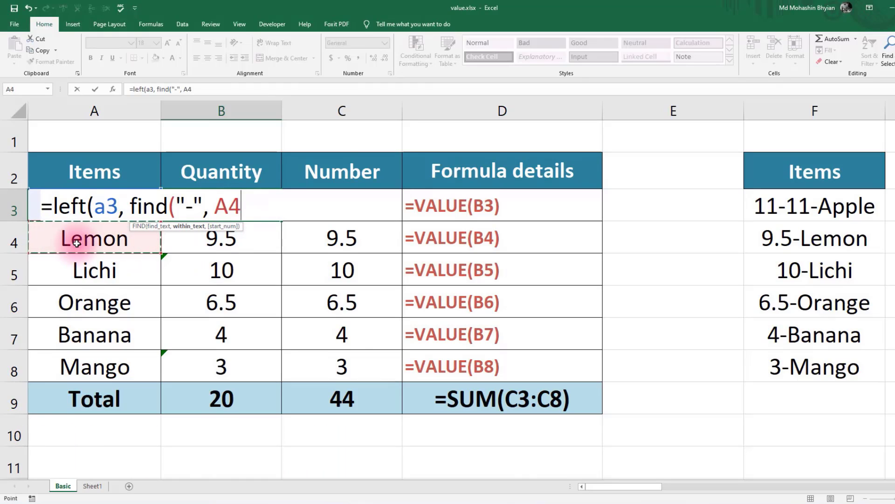
pyautogui.press('Up')
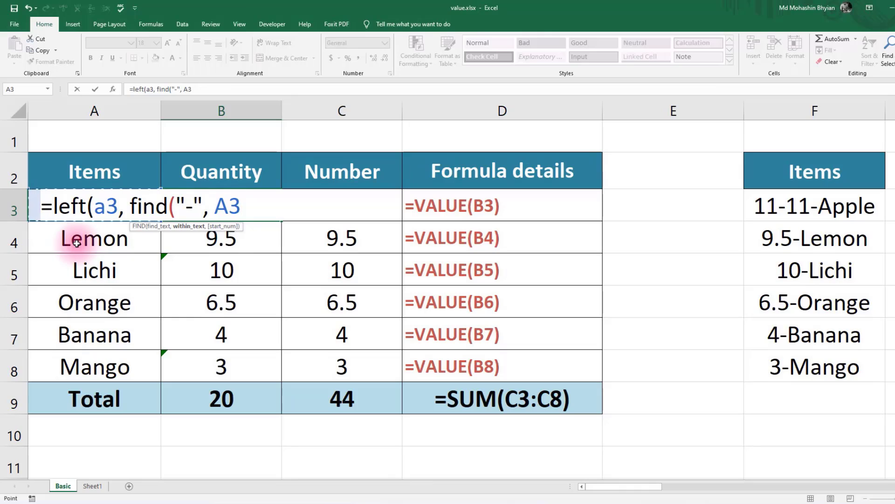
pyautogui.write(')')
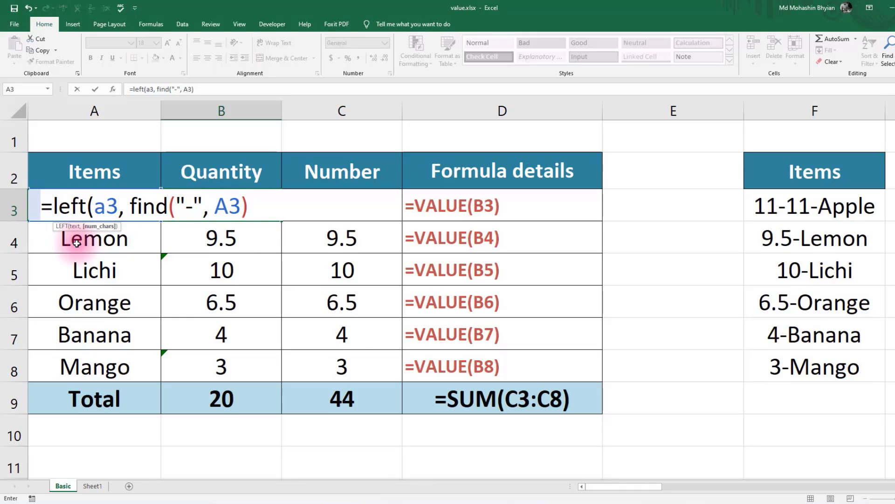
pyautogui.write('-1)')
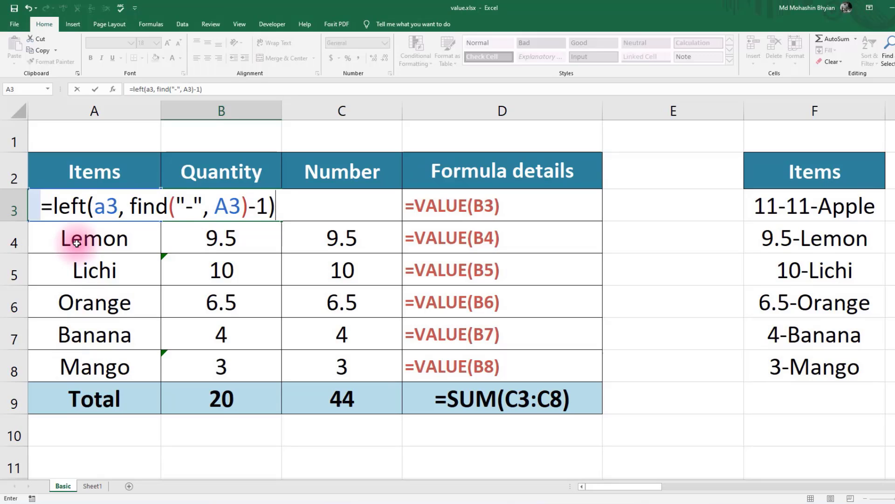
pyautogui.press('Return')
# - Examine the apostrophe-prefixed quantities in B5 and B8 and their error indicators
pyautogui.click(176, 264)
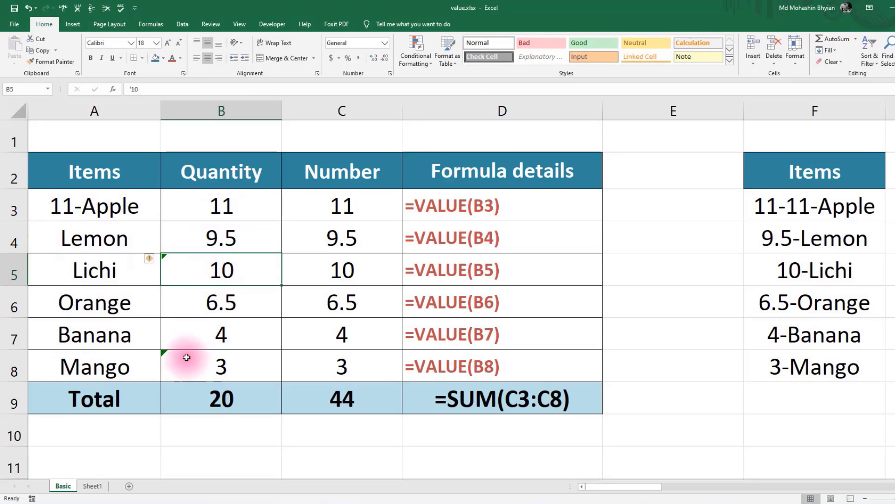
pyautogui.click(184, 356)
pyautogui.click(184, 273)
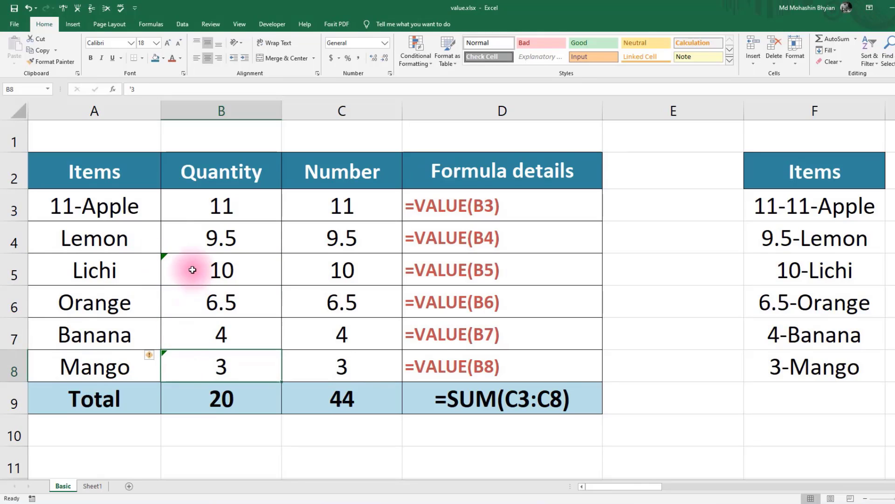
pyautogui.moveTo(147, 261)
pyautogui.click(186, 362)
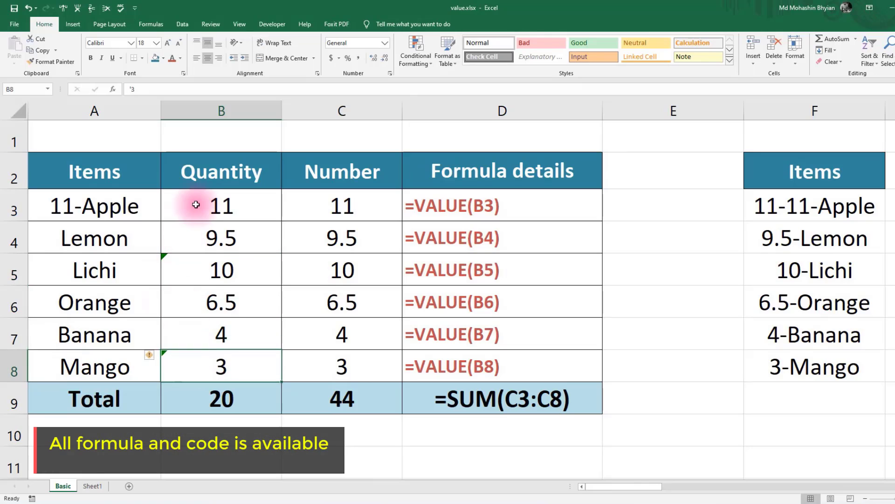
# - Try the plain number 11 in B3 instead of the LEFT formula, check the total in B9, and undo the entry
pyautogui.click(201, 202)
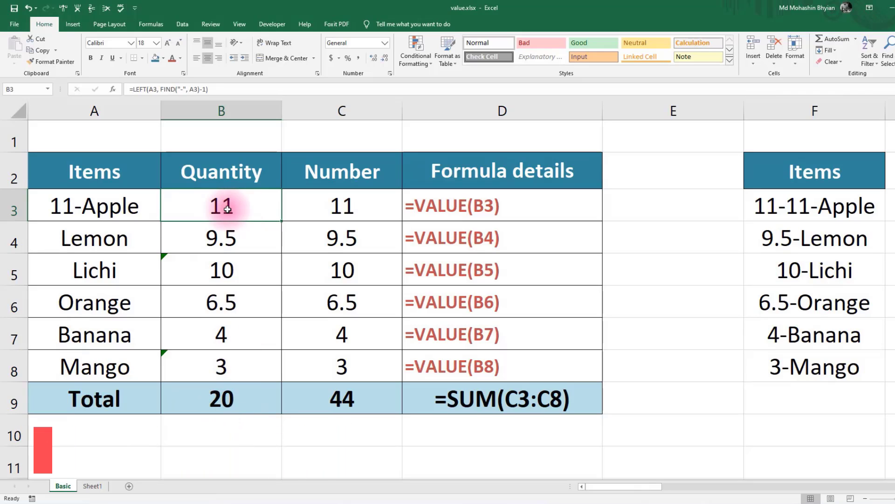
pyautogui.write('11')
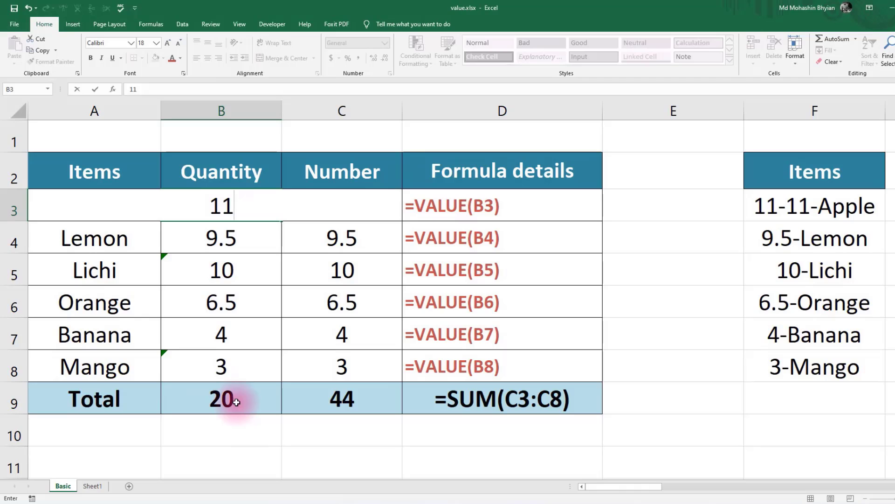
pyautogui.press('Return')
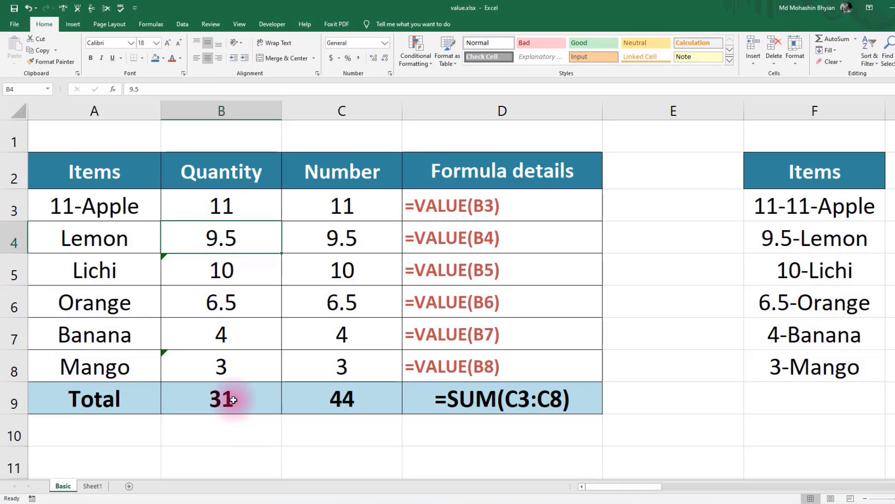
pyautogui.hotkey('ctrl', 'z')
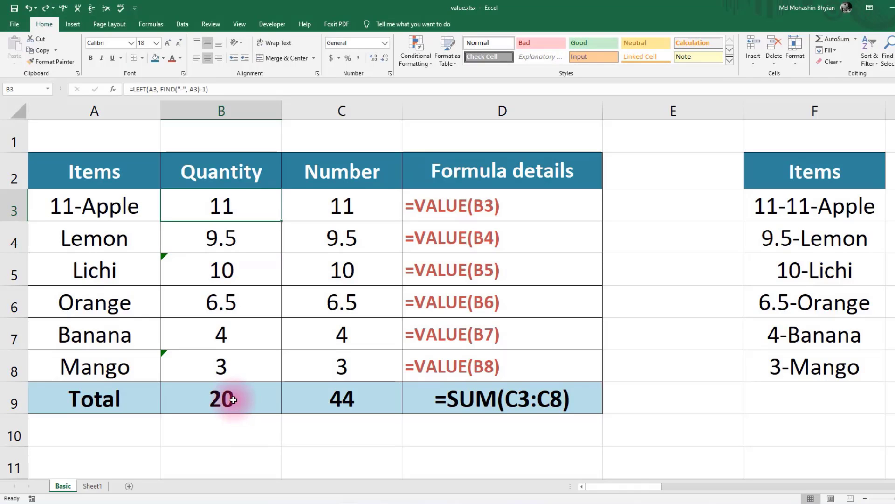
# - Review the LEFT and FIND formula in B3 without changing it
pyautogui.doubleClick(232, 214)
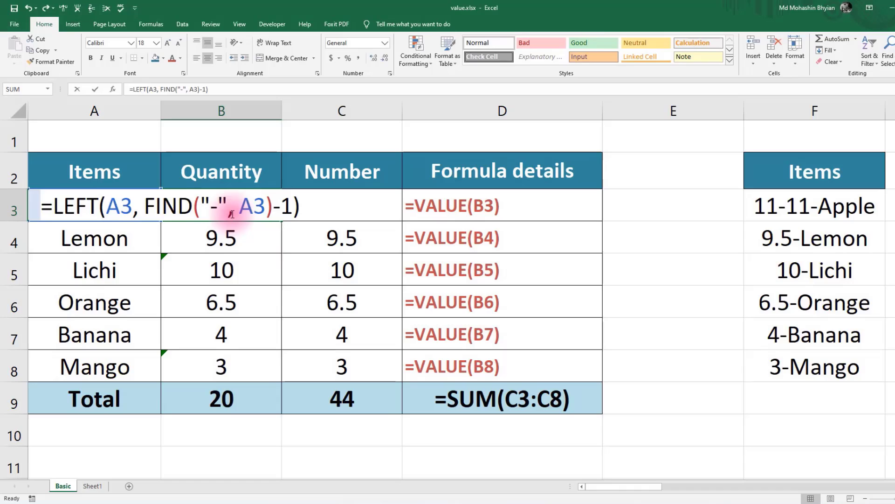
pyautogui.click(245, 243)
pyautogui.click(223, 205)
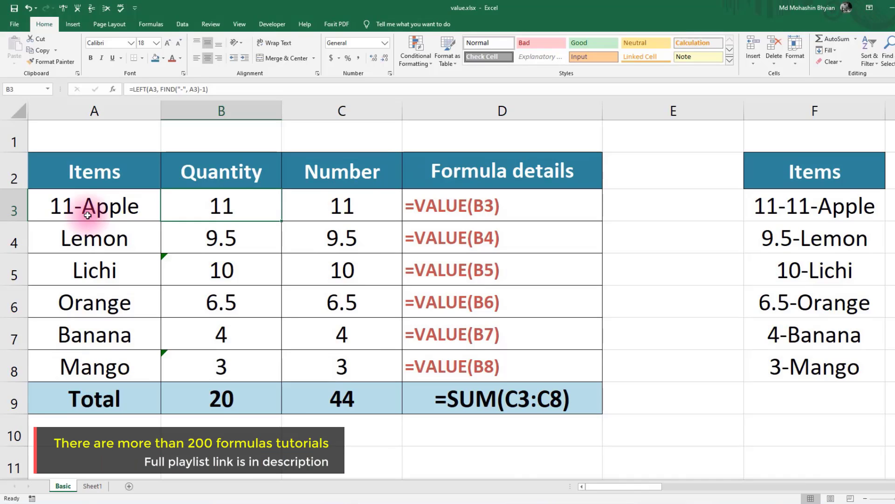
# - Test a line break before the 4 in B7, with filler text "dgfh" added and removed above it, and undo the edit
pyautogui.hotkey('ctrl', 'z')
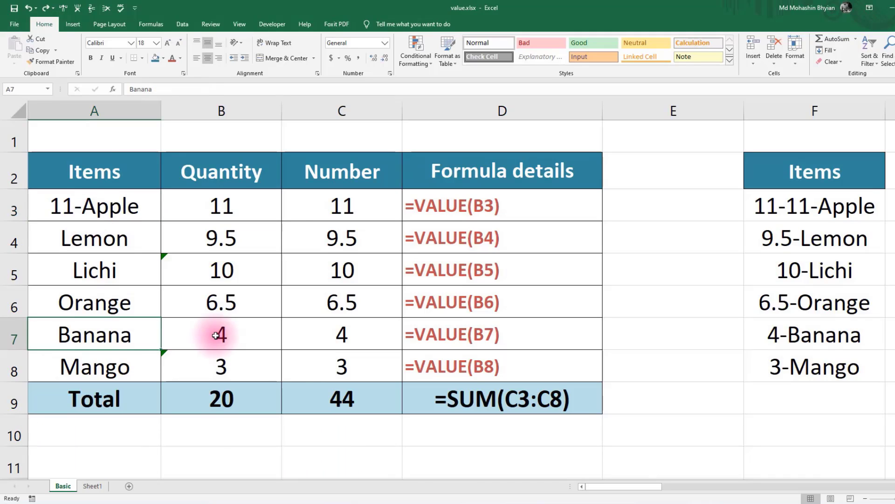
pyautogui.click(216, 336)
pyautogui.doubleClick(162, 334)
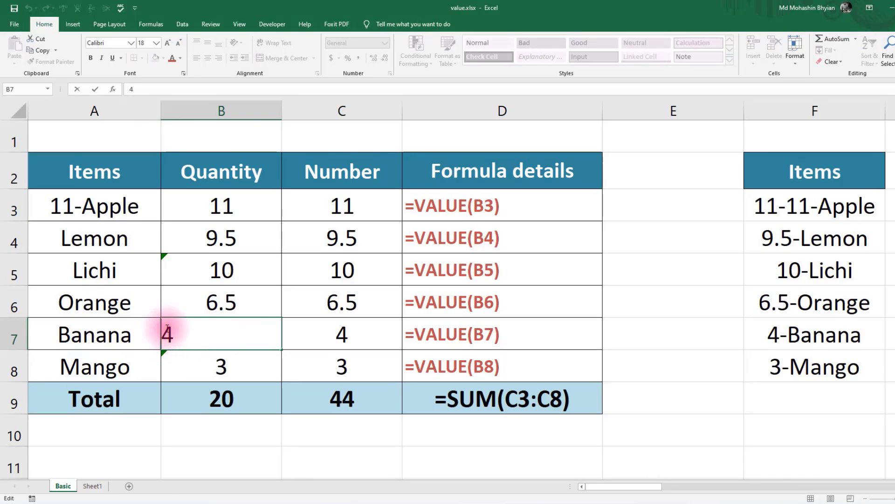
pyautogui.hotkey('alt', 'Return')
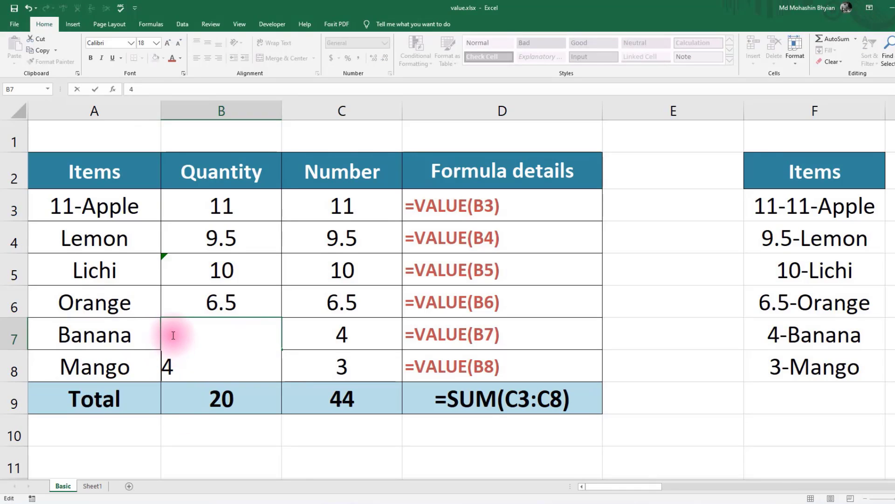
pyautogui.write('dgfh')
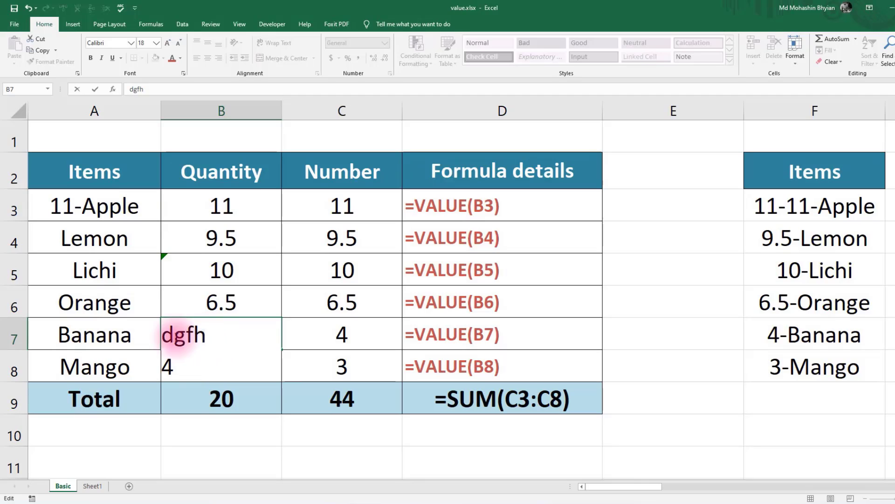
pyautogui.doubleClick(164, 335)
pyautogui.press('BackSpace')
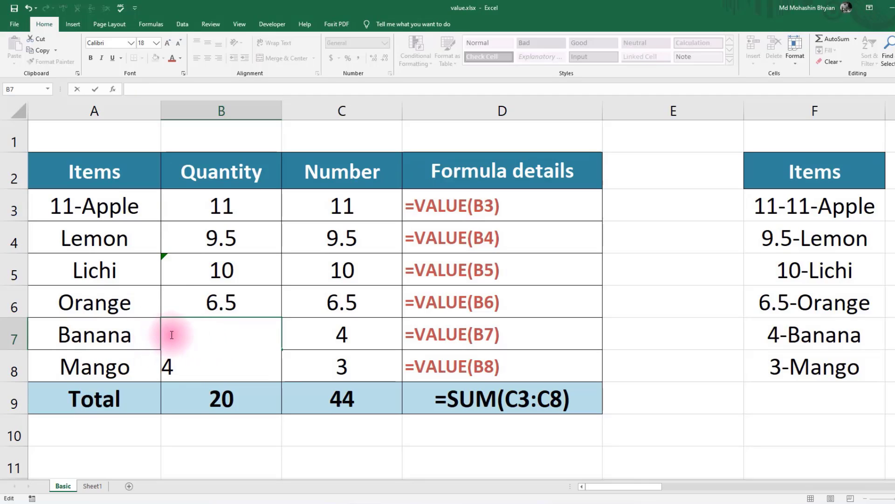
pyautogui.doubleClick(173, 364)
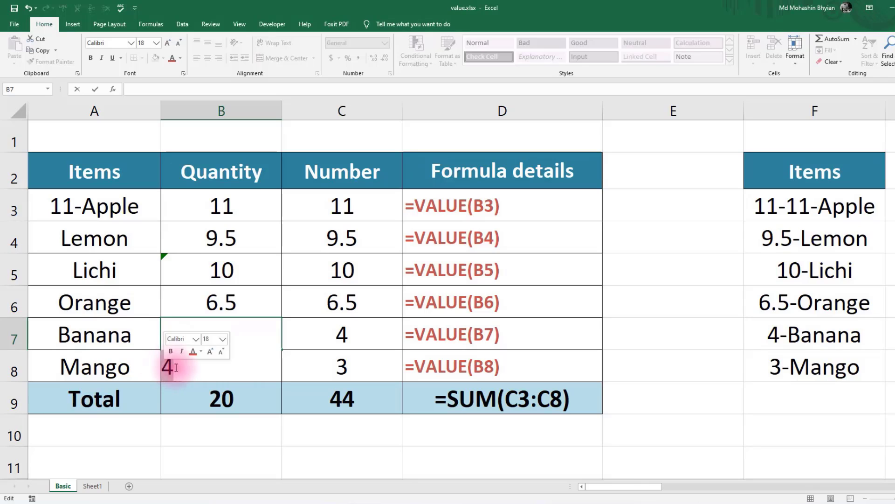
pyautogui.click(174, 339)
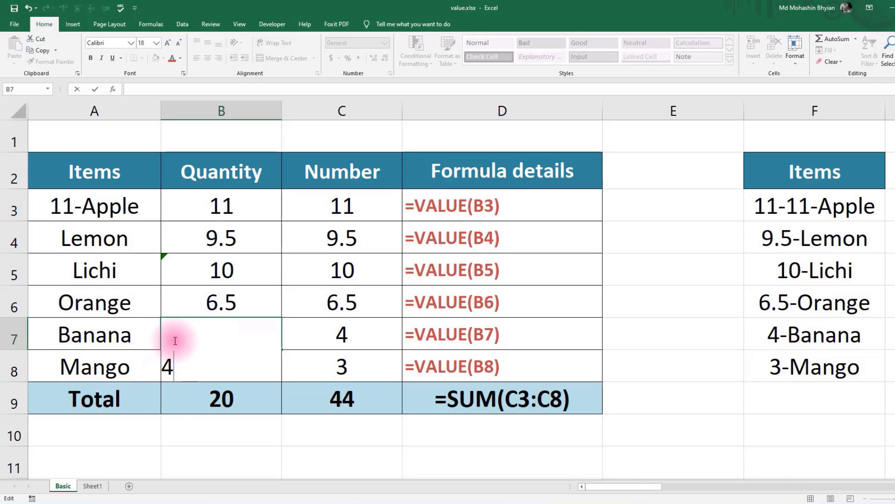
pyautogui.press('Return')
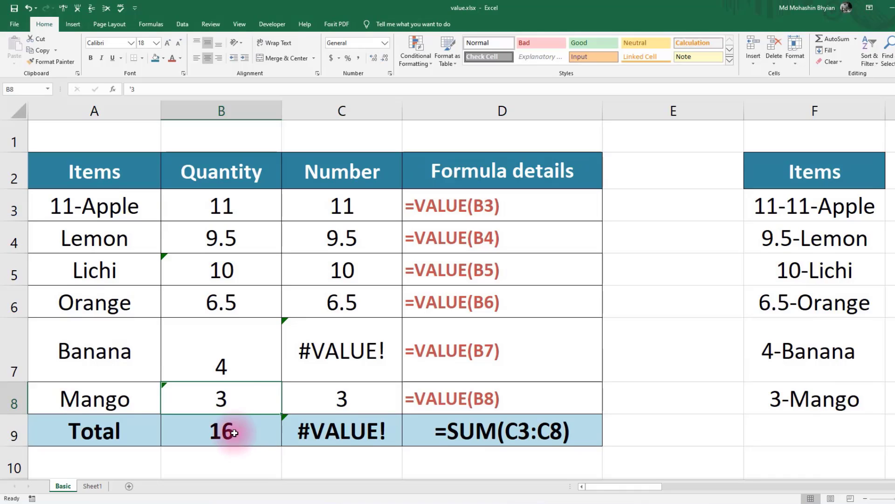
pyautogui.hotkey('ctrl', 'z')
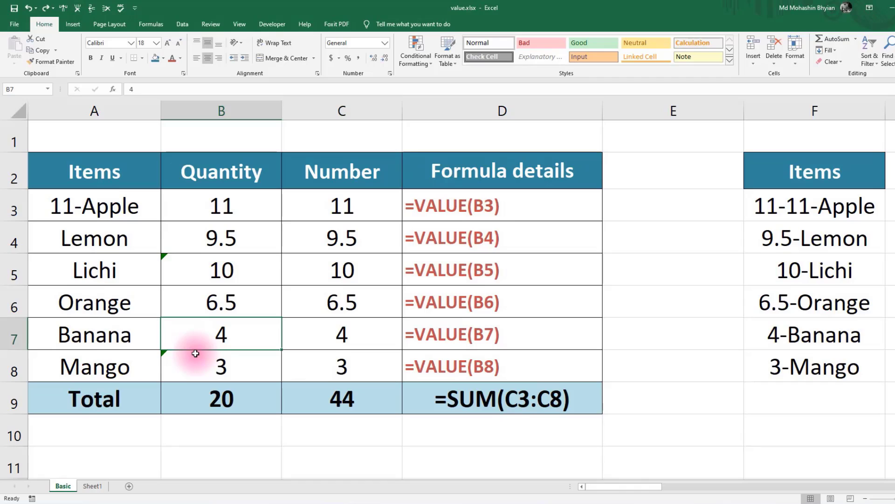
# - Replace the item name Banana in A7 with a line break followed by 4
pyautogui.doubleClick(133, 335)
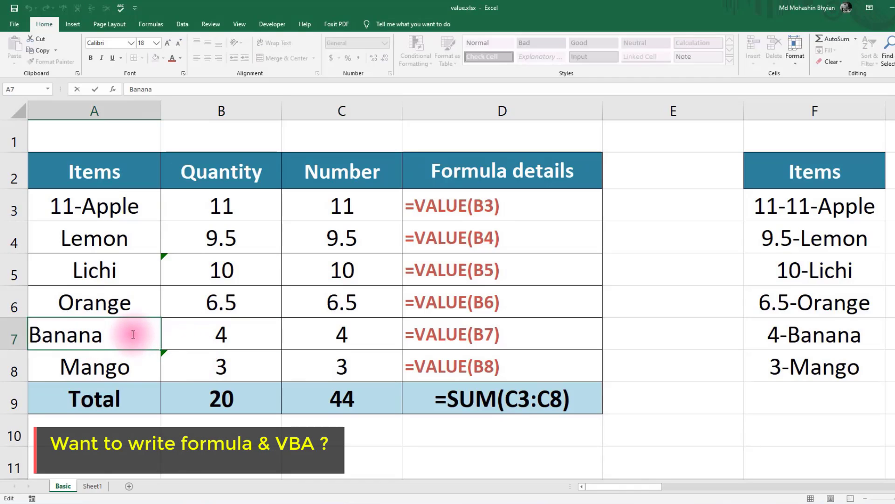
pyautogui.moveTo(133, 334); pyautogui.dragTo(10, 335)
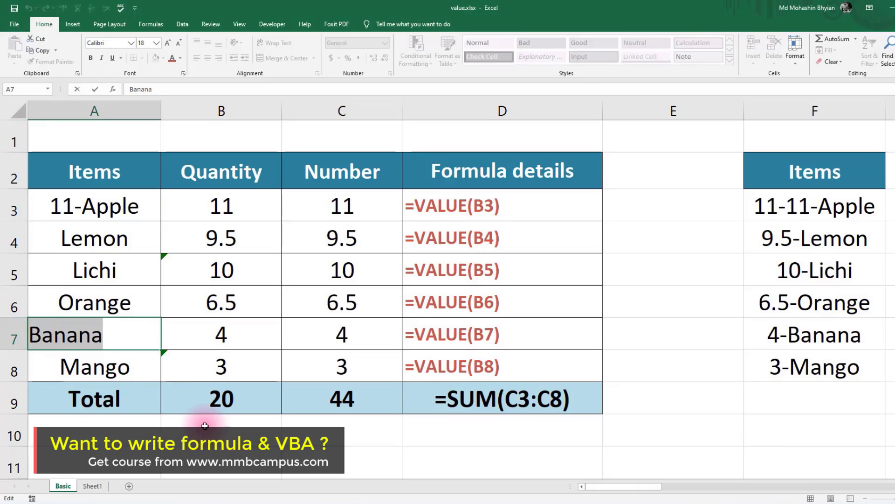
pyautogui.press('BackSpace')
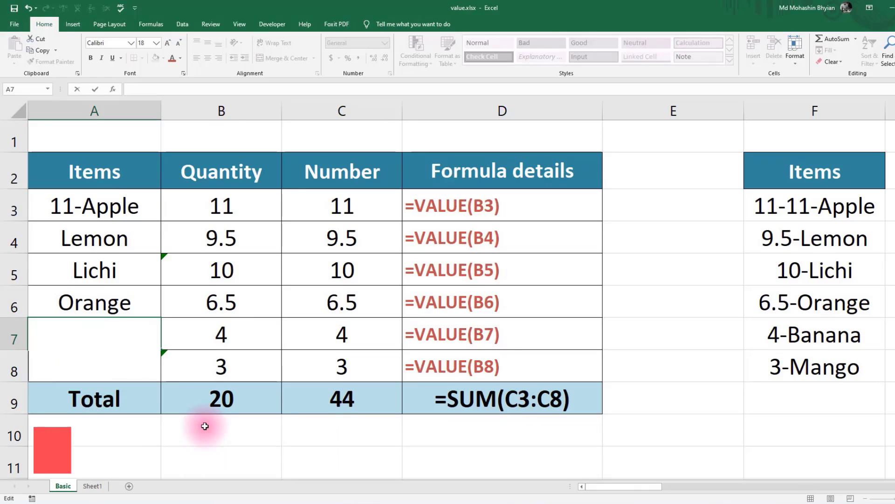
pyautogui.press('Return')
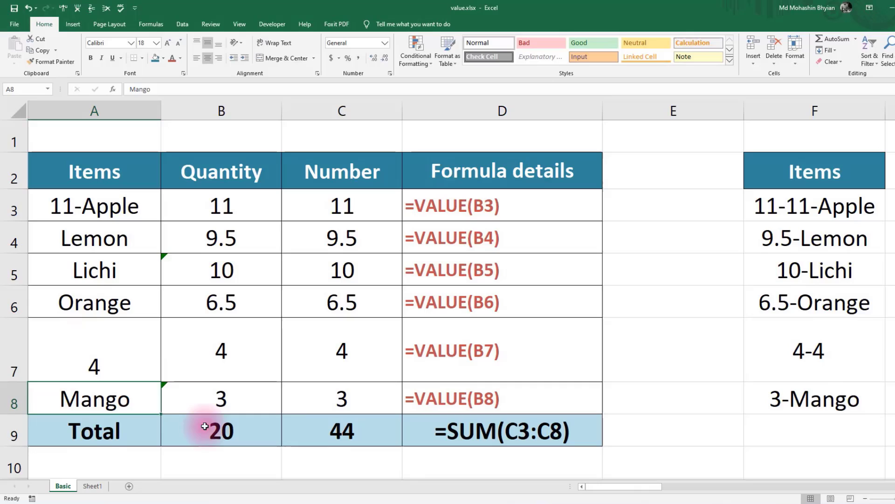
# - Enter the formula =CLEAN(A7) in B7 to strip the line break from the item cell
pyautogui.click(242, 357)
pyautogui.write('=clean')
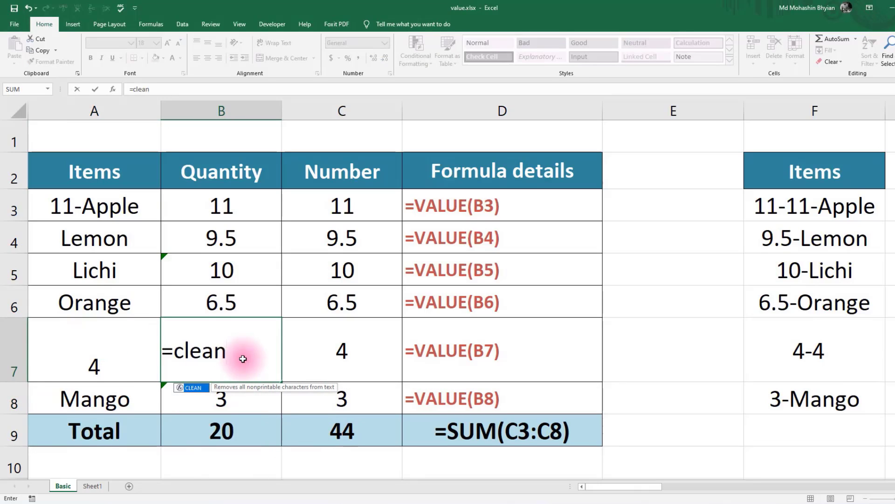
pyautogui.doubleClick(196, 388)
pyautogui.click(108, 360)
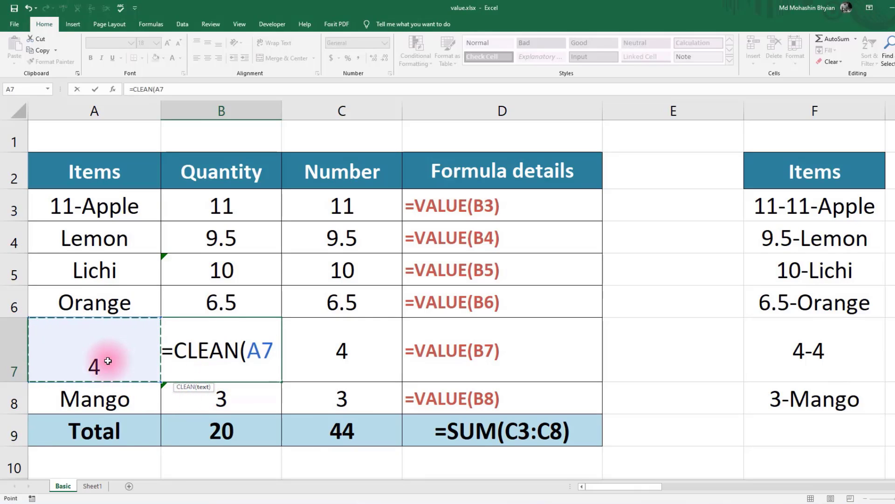
pyautogui.write(')')
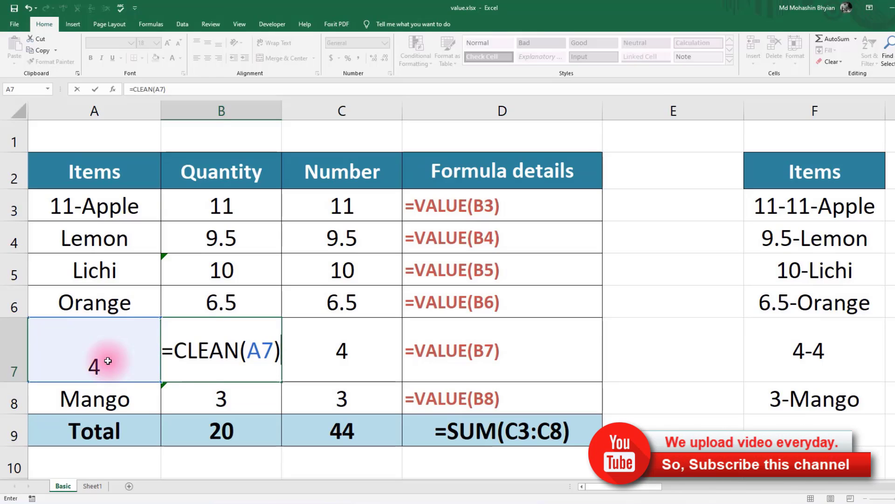
pyautogui.press('Return')
# - Review the CLEAN formula in B7 and its effect on the Quantity total in B9, keeping the formula as it is
pyautogui.click(220, 356)
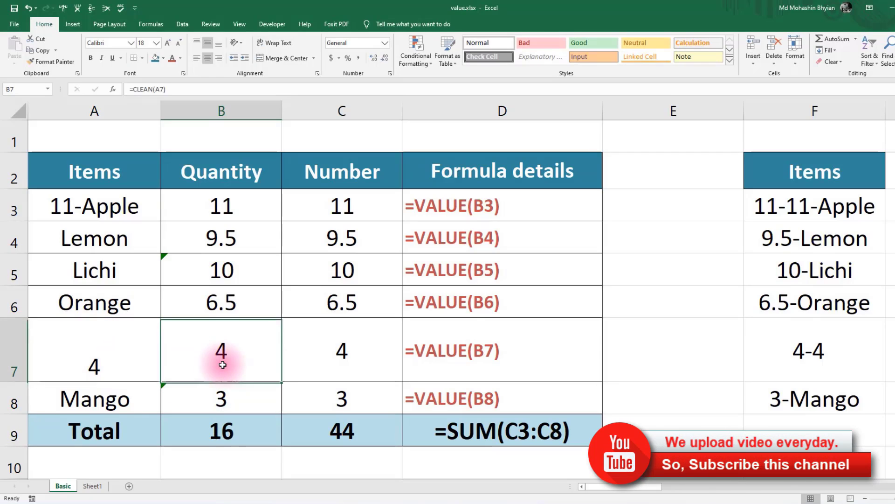
pyautogui.doubleClick(225, 352)
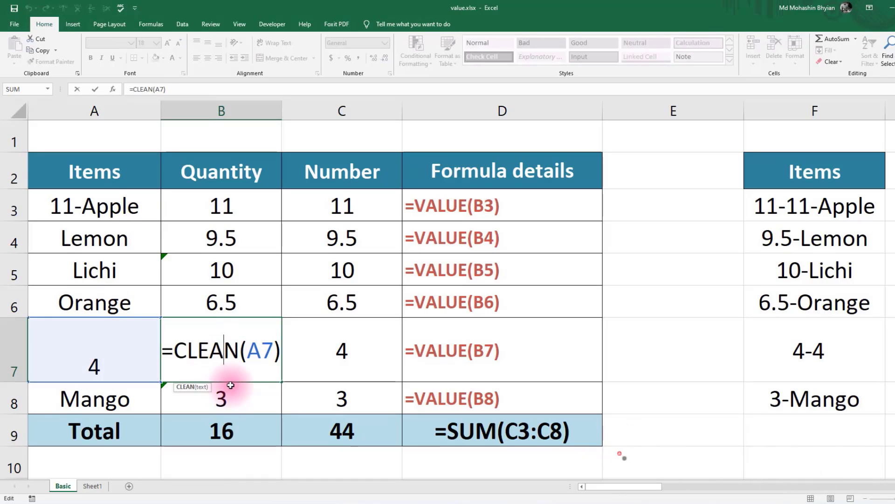
pyautogui.press('Escape')
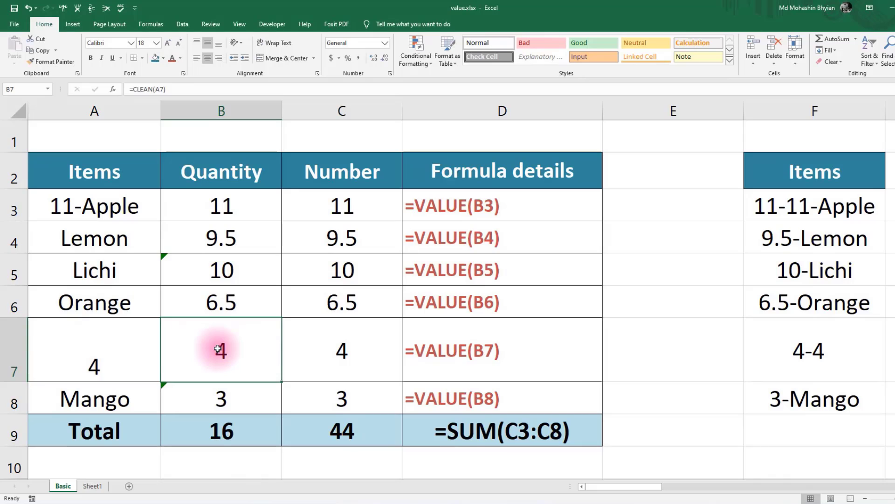
pyautogui.press('Return')
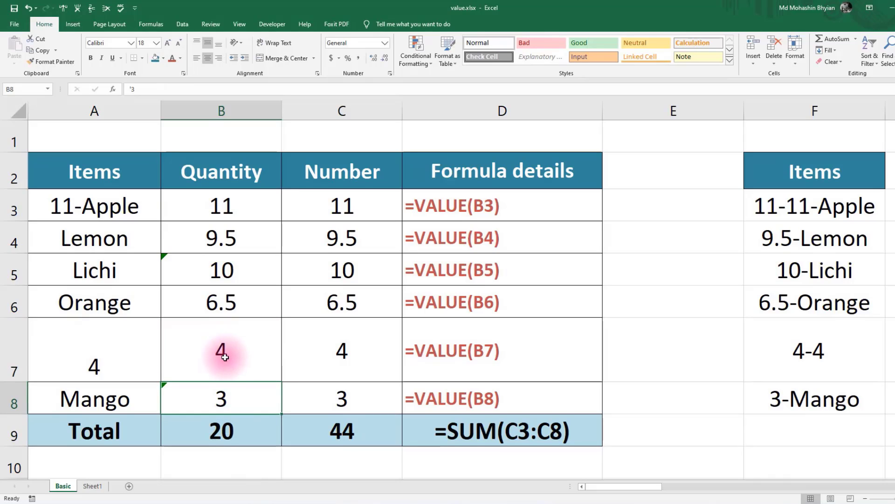
pyautogui.click(223, 346)
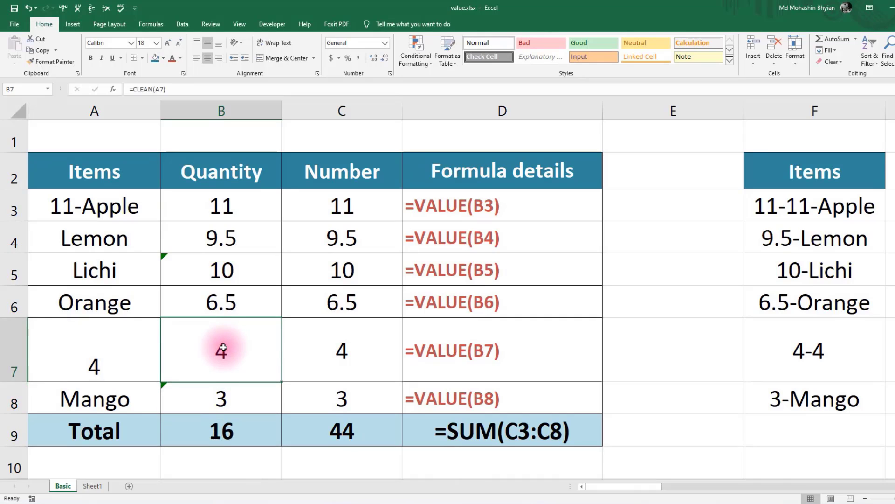
pyautogui.doubleClick(224, 347)
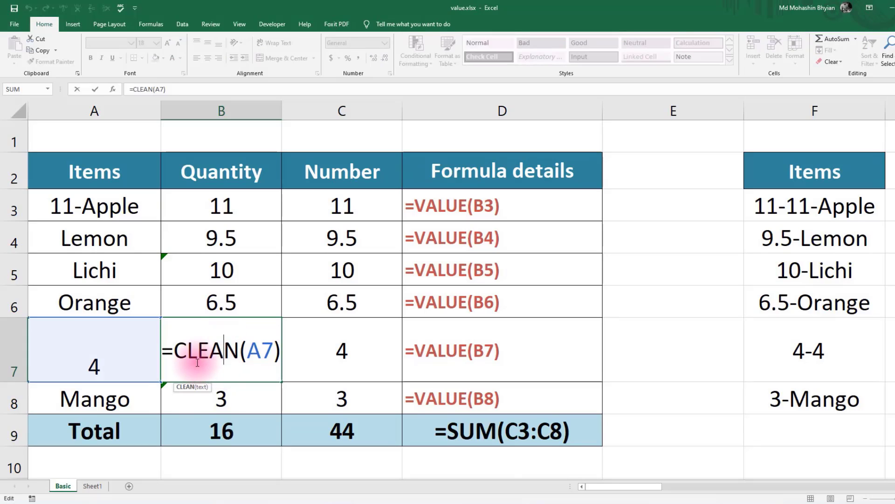
pyautogui.press('Return')
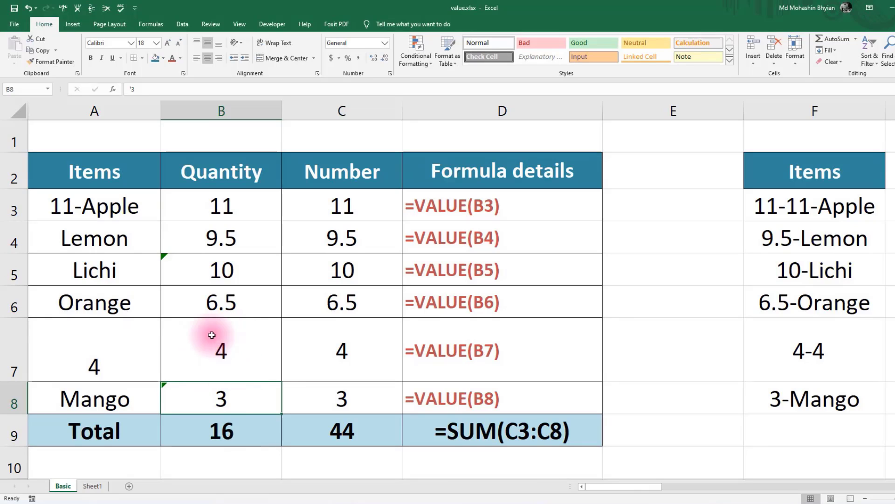
# - Review the VALUE formula in C7 that converts the cleaned quantity, without changing it
pyautogui.click(353, 356)
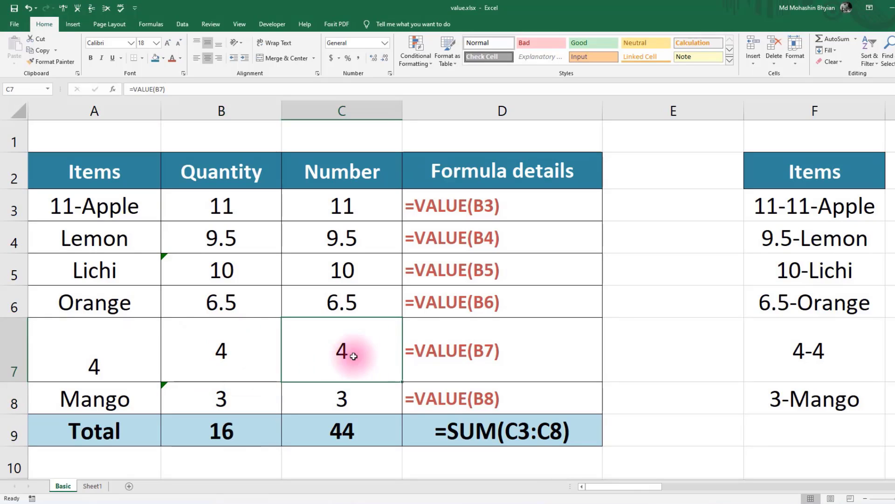
pyautogui.doubleClick(354, 356)
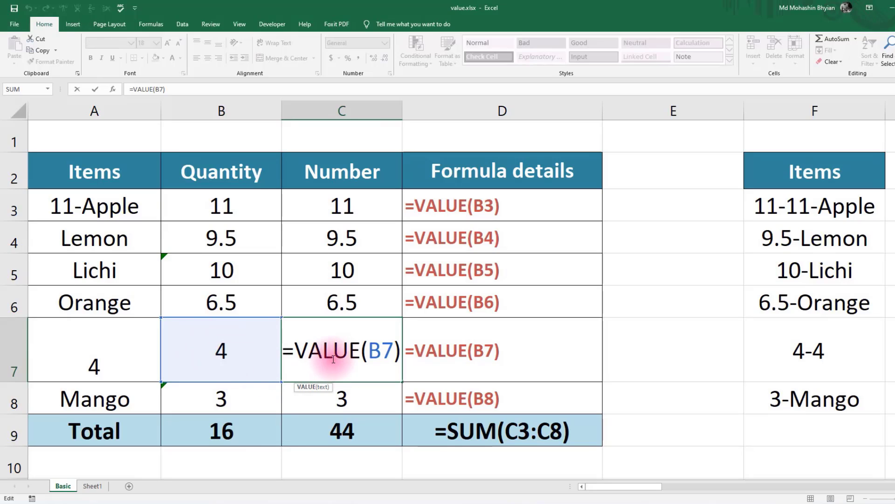
pyautogui.press('Return')
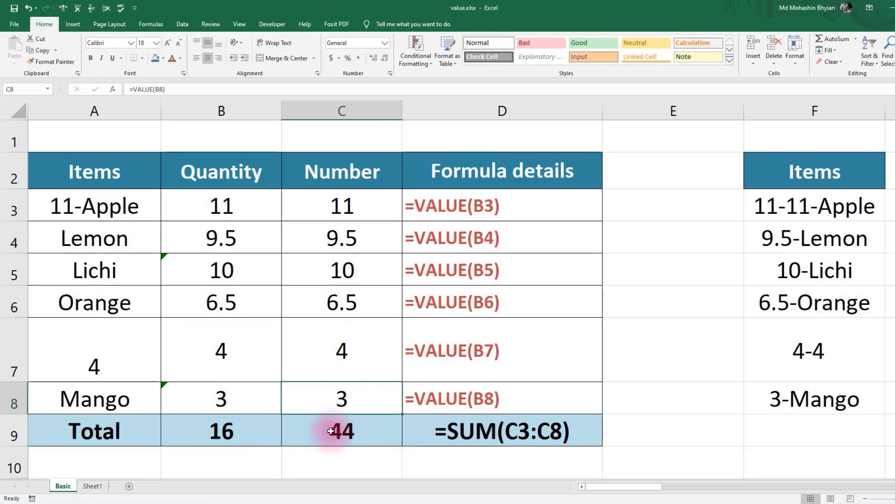